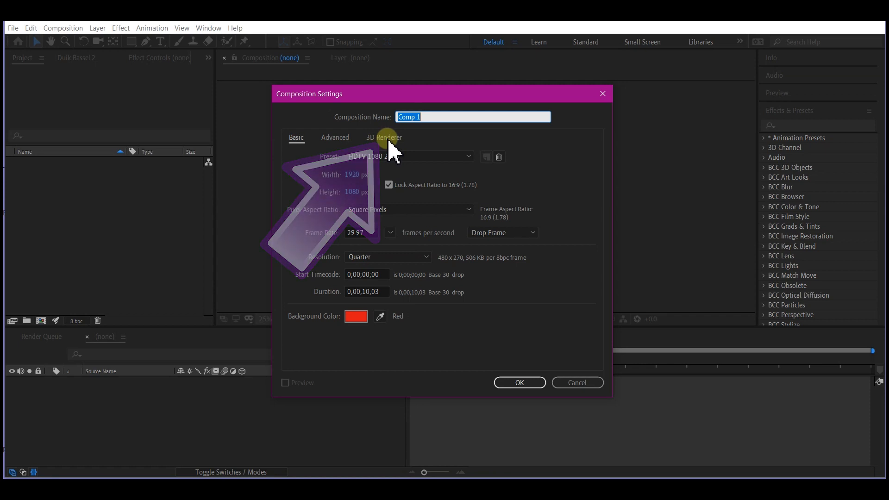
Set the new composition's 3D renderer to CINEMA 4D and create the composition.
click(388, 141)
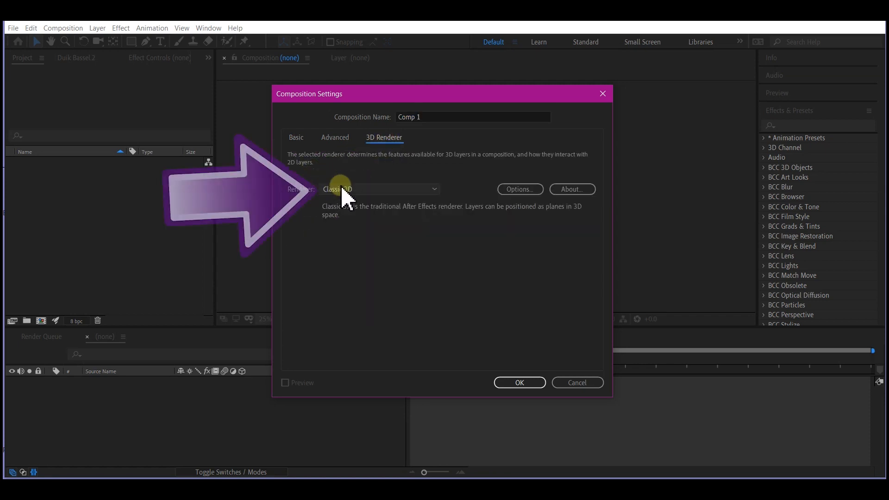
click(362, 191)
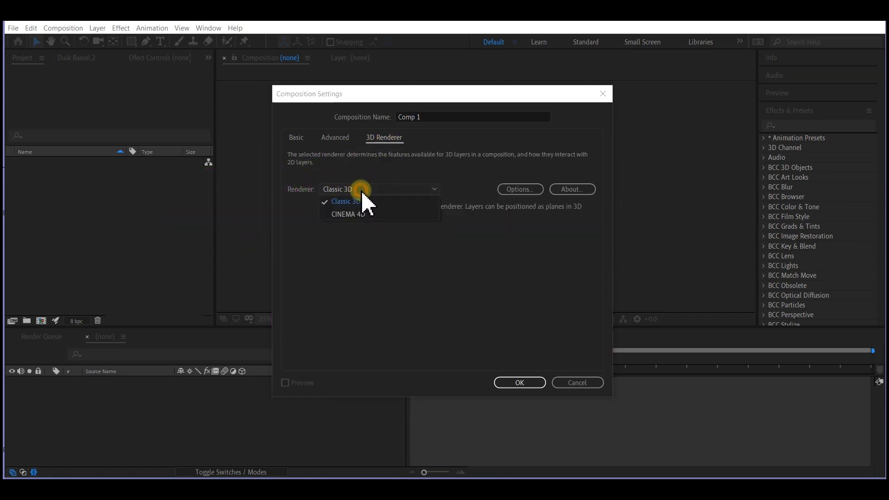
click(351, 215)
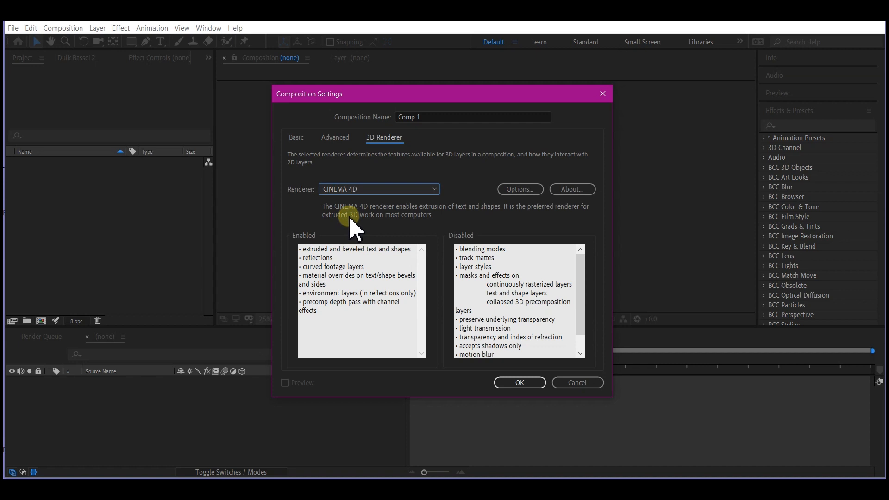
click(523, 386)
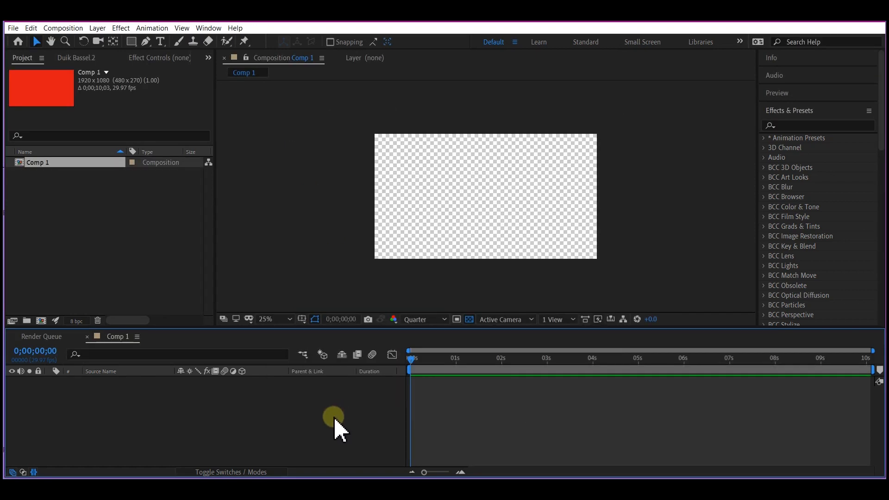
Add a black 1920 x 1080 px solid layer to the composition.
right_click(309, 409)
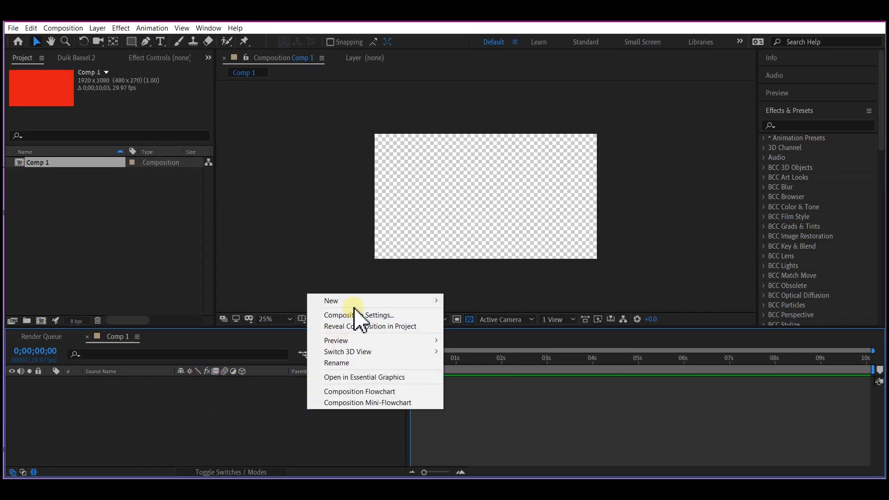
mouse_move(353, 305)
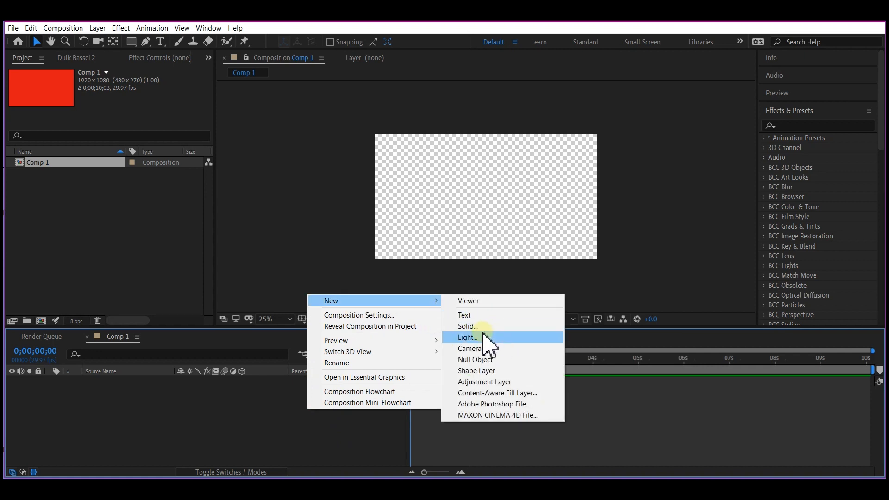
click(470, 325)
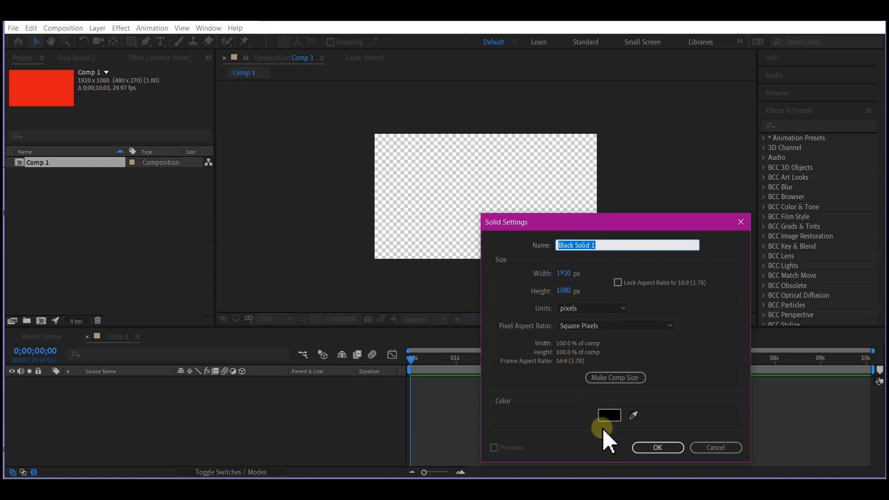
click(657, 448)
Add a text layer above the black solid reading "3D".
right_click(152, 422)
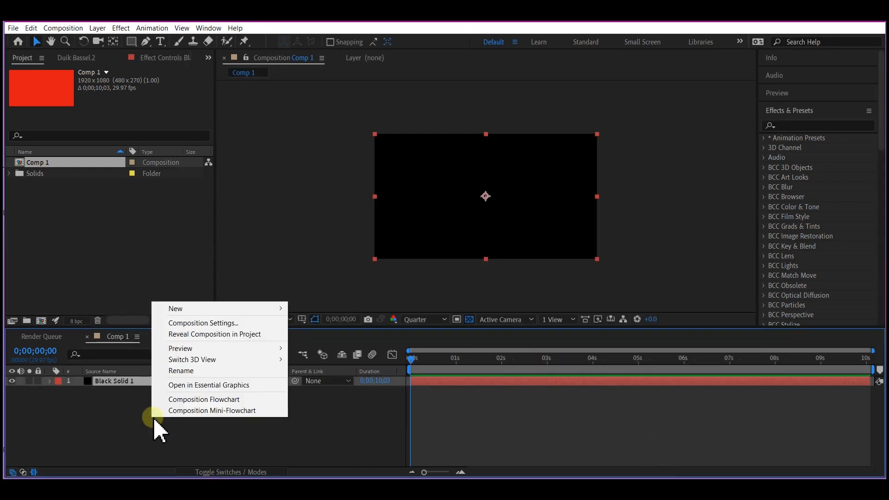
mouse_move(176, 310)
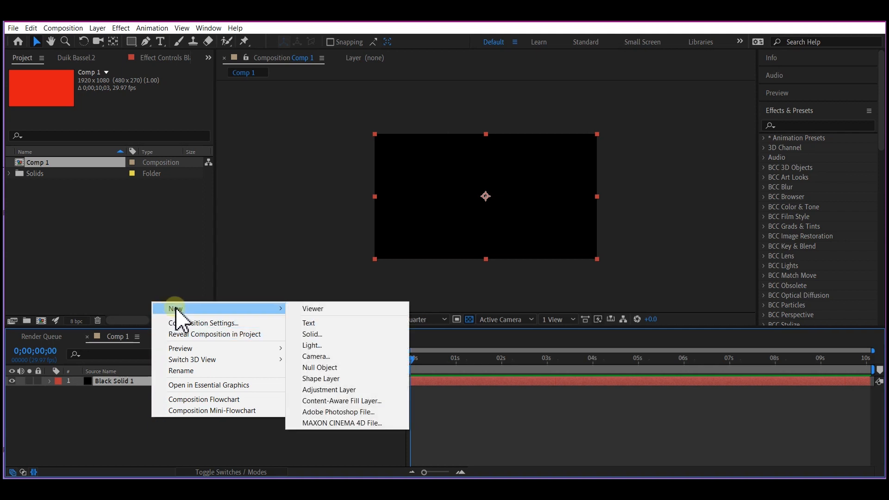
click(338, 323)
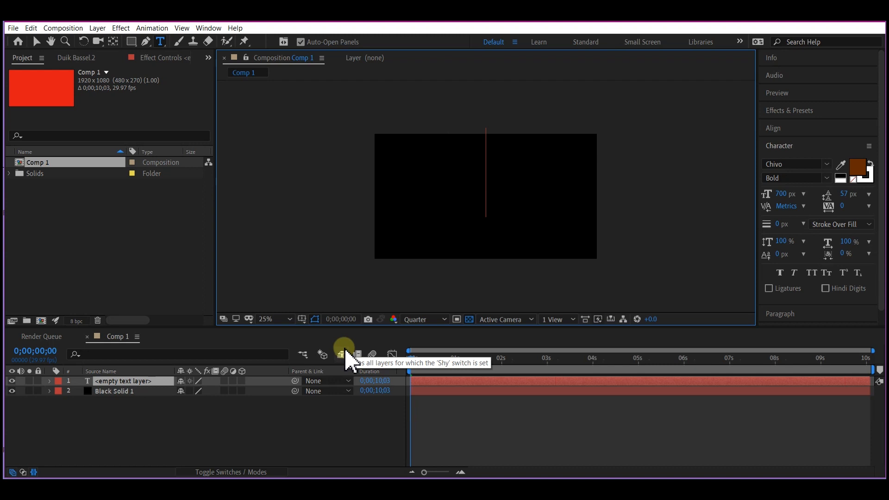
text(3D)
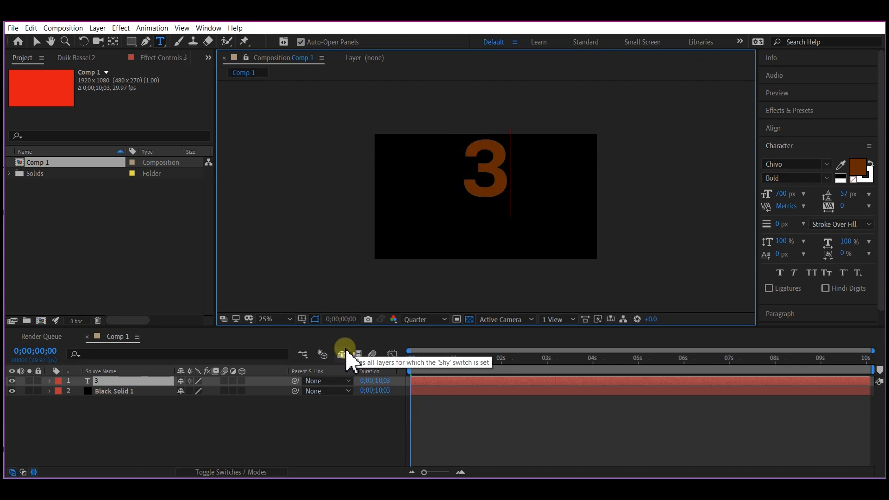
click(36, 42)
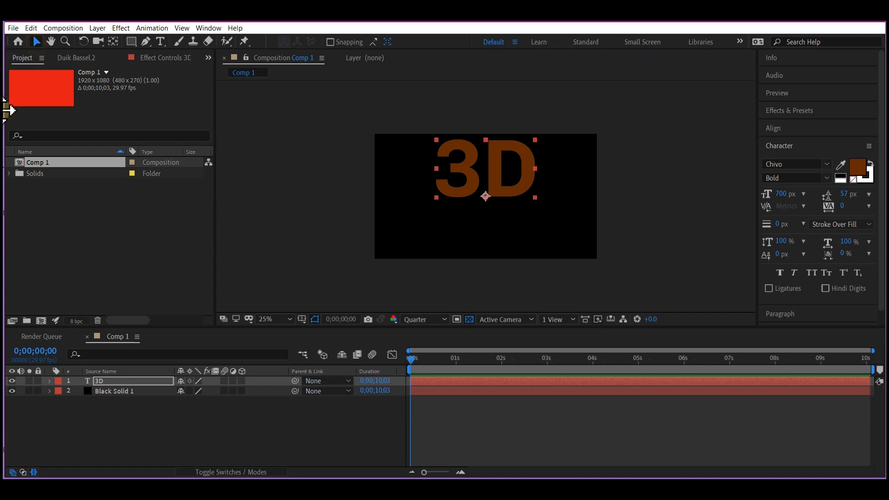
Align the 3D text layer to the vertical centre of the composition.
click(148, 42)
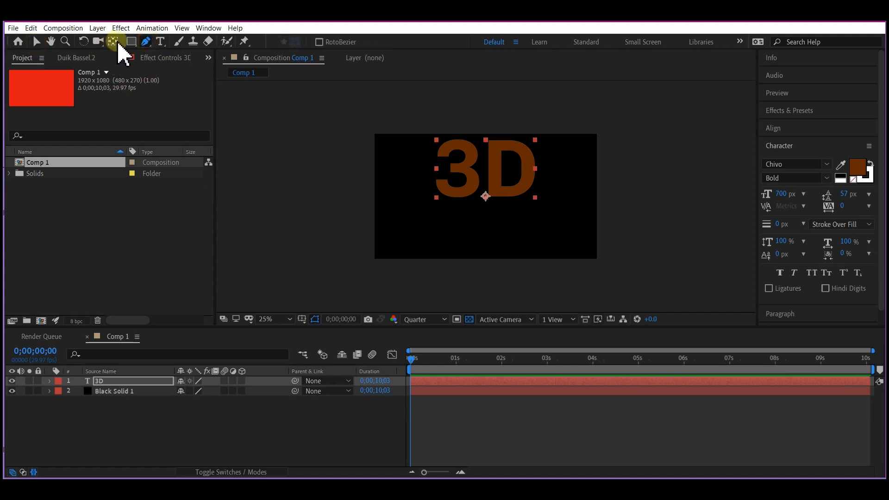
click(114, 42)
click(780, 128)
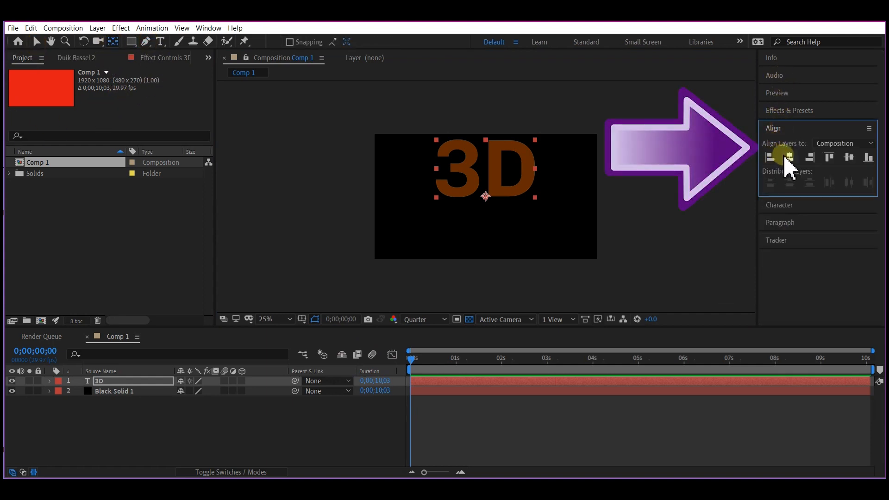
key(Caps_Lock)
click(849, 160)
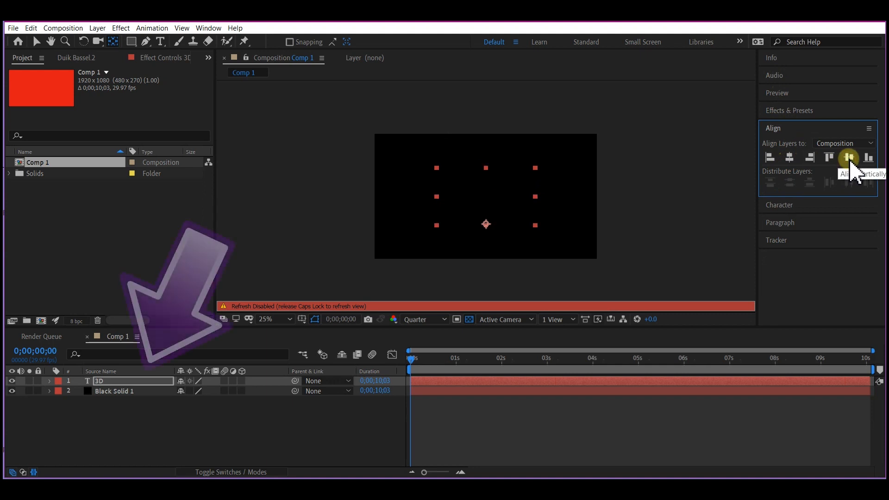
key(Caps_Lock)
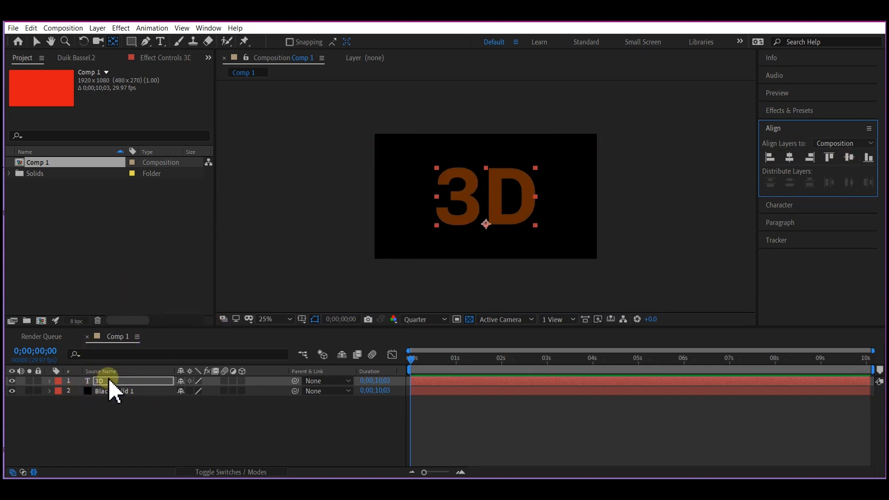
Change the fill colour of the 3D text to bright orange, FF7512.
click(810, 205)
click(864, 165)
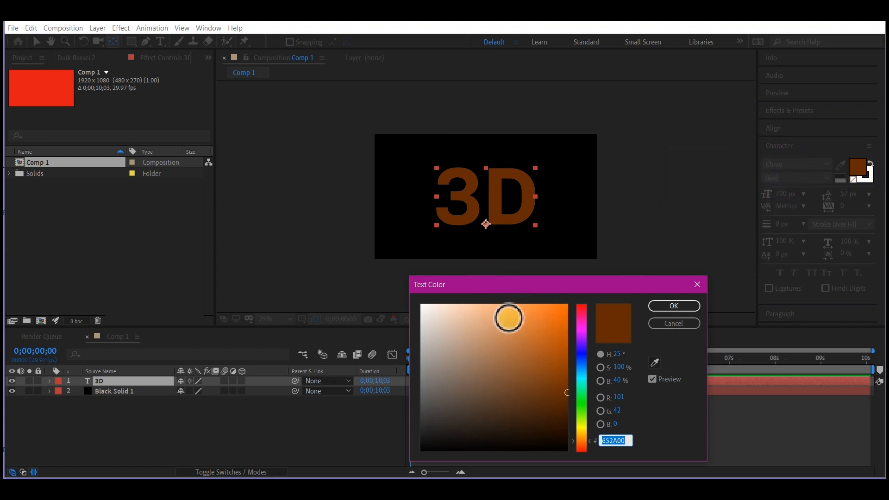
click(565, 320)
click(558, 304)
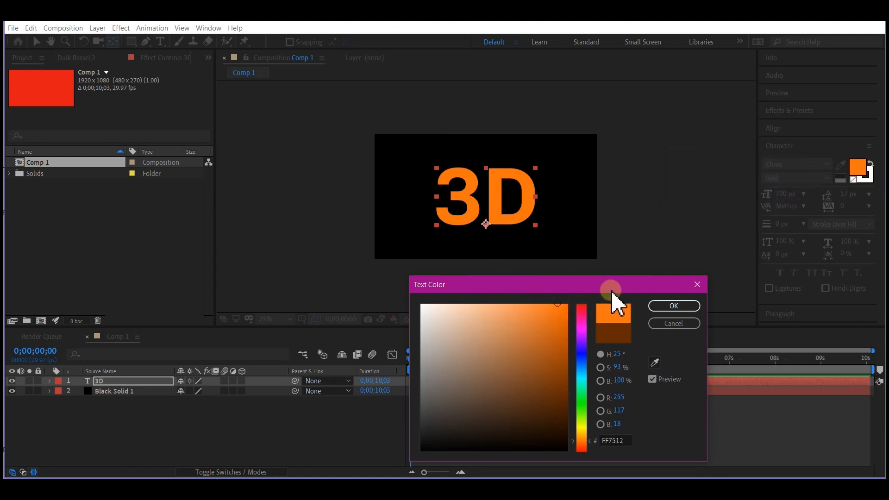
click(680, 306)
click(82, 408)
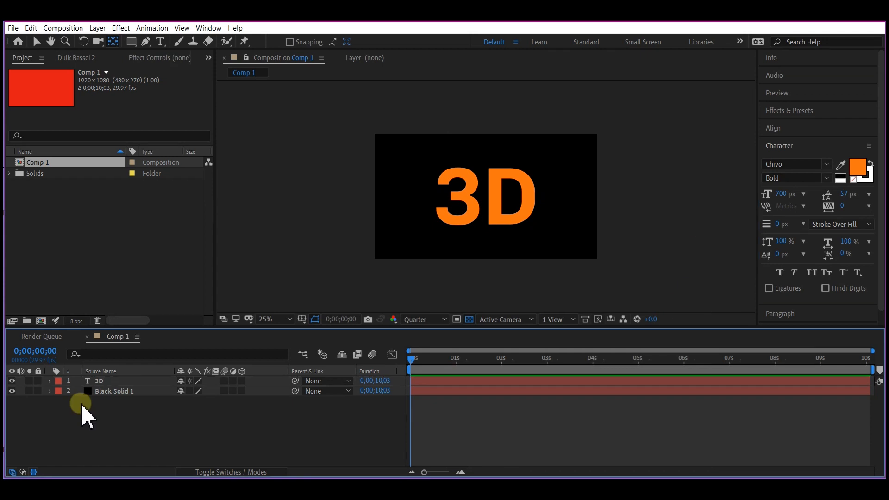
Turn the 3D text layer into a three-dimensional layer.
click(113, 391)
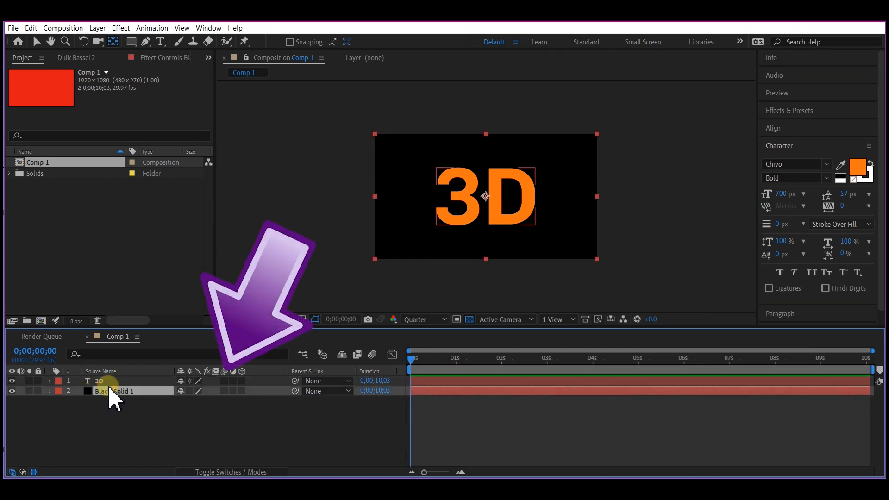
click(115, 380)
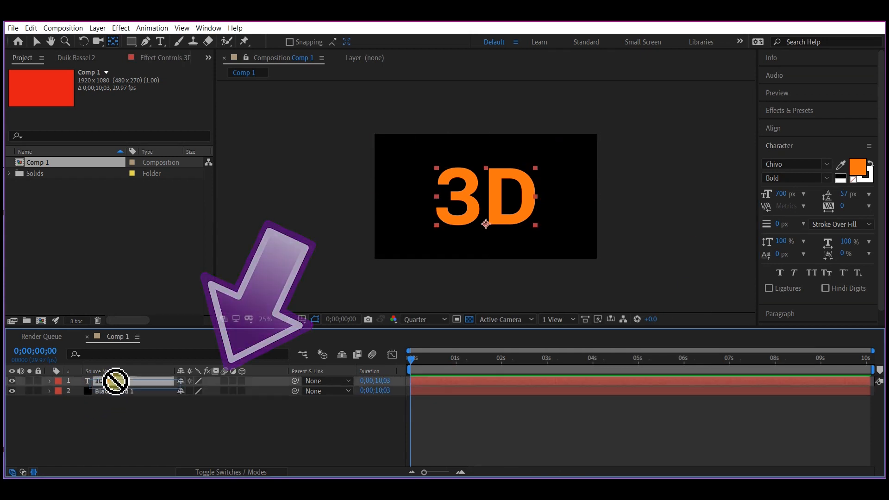
click(242, 381)
Add a two-node camera with the 50mm preset to the composition.
right_click(222, 421)
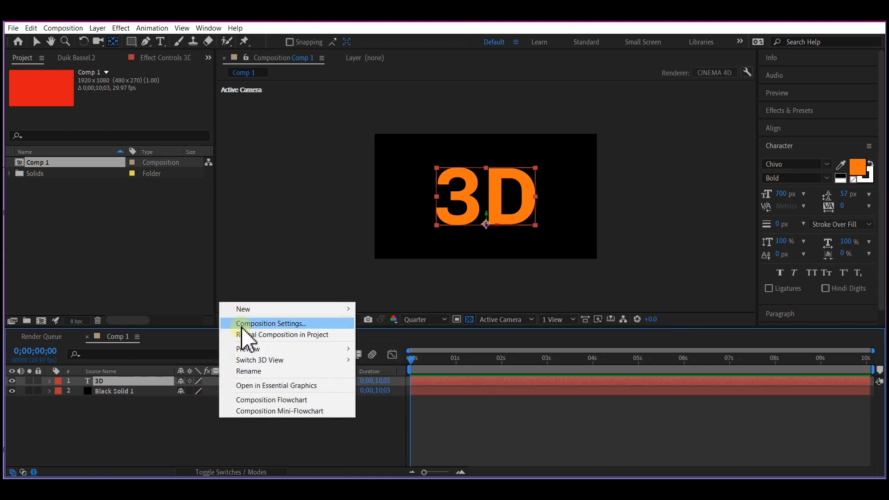
mouse_move(253, 311)
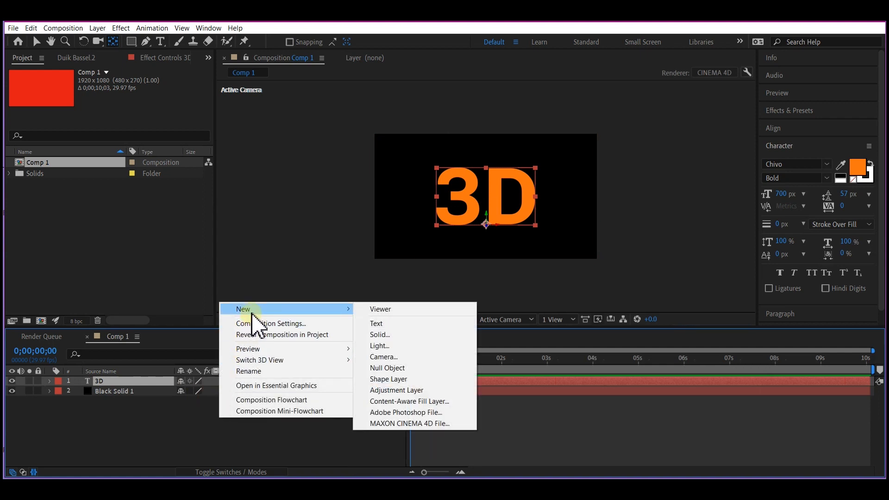
click(419, 357)
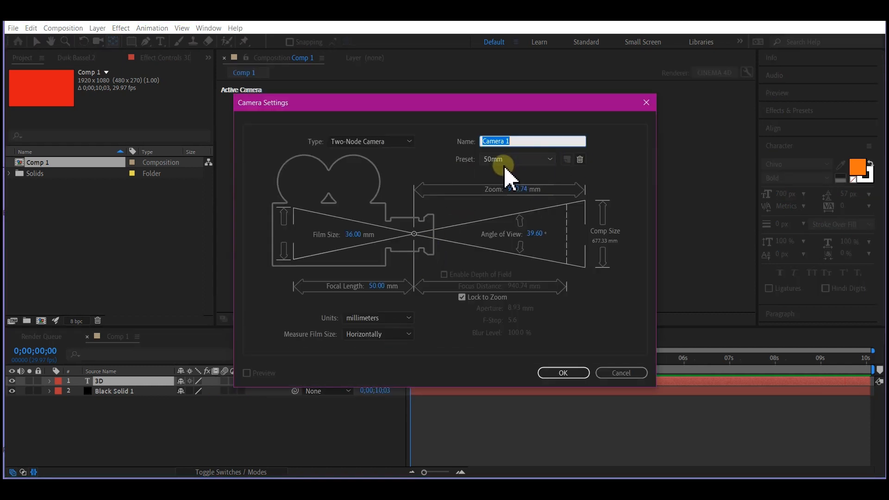
click(564, 373)
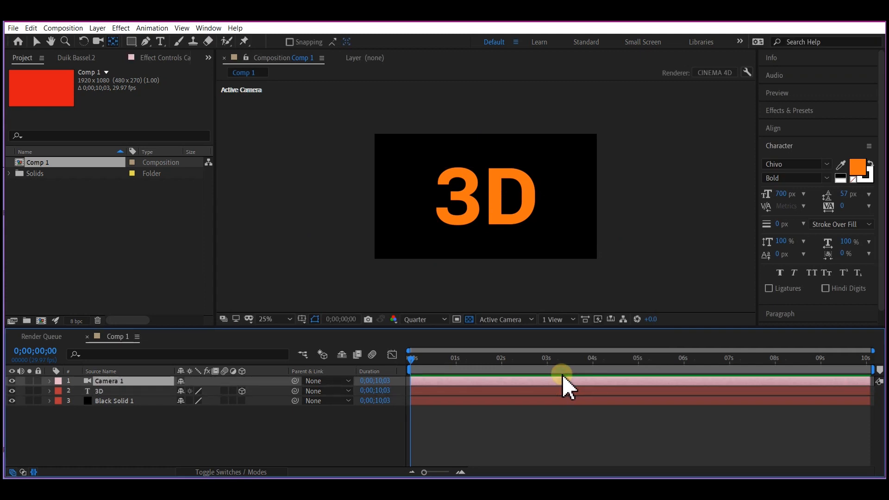
Orbit the camera sideways around the 3D text to an oblique angle, and return to the Selection tool.
key(c)
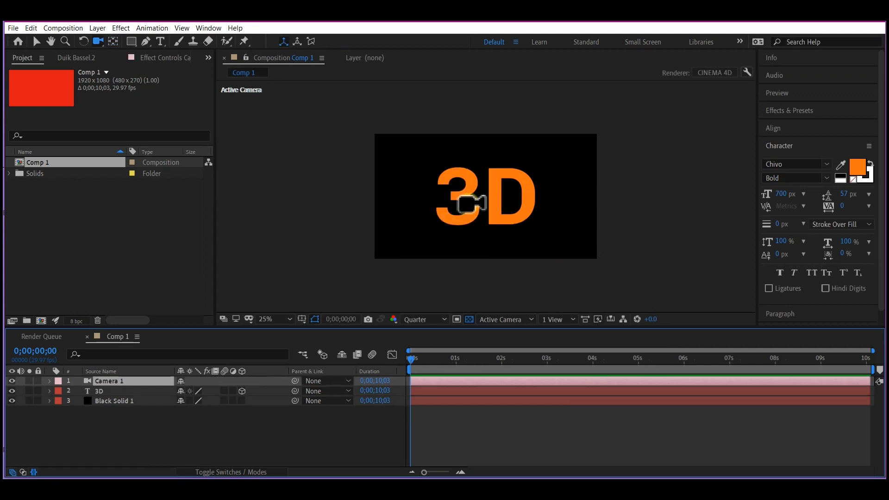
drag(486, 198, 467, 200)
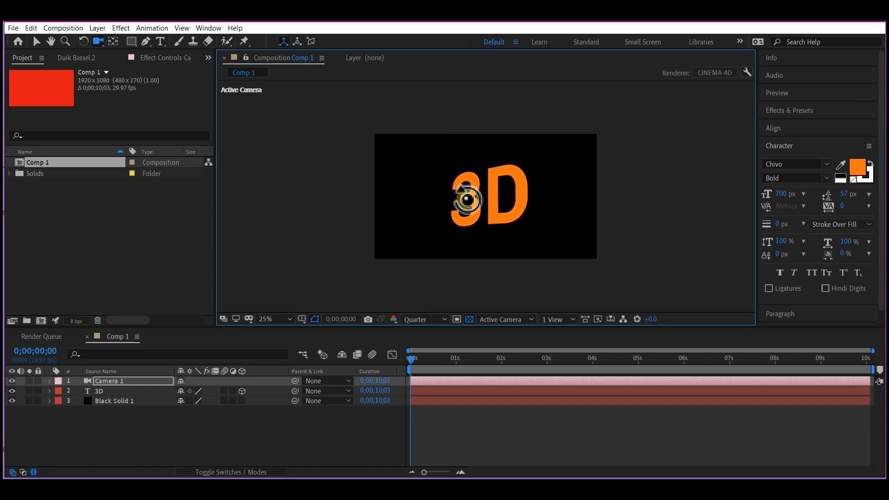
key(v)
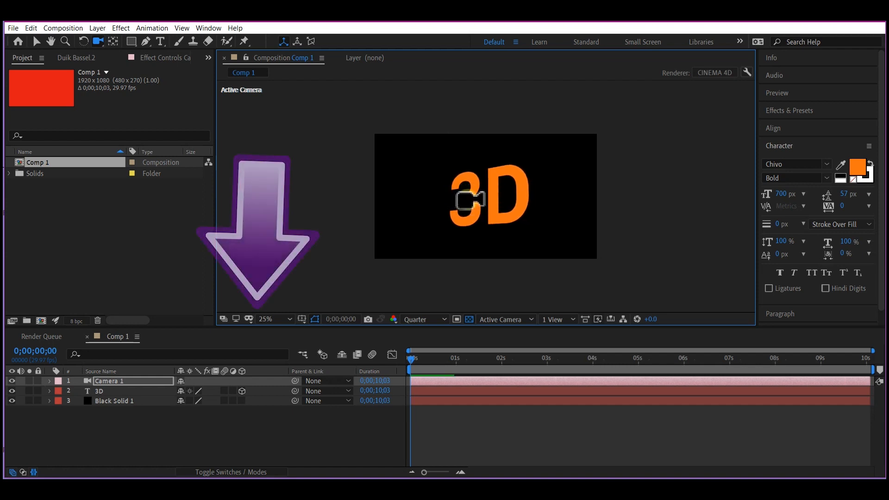
Set the extrusion depth in the 3D text layer's geometry options to 200, and collapse the layer's properties.
click(271, 319)
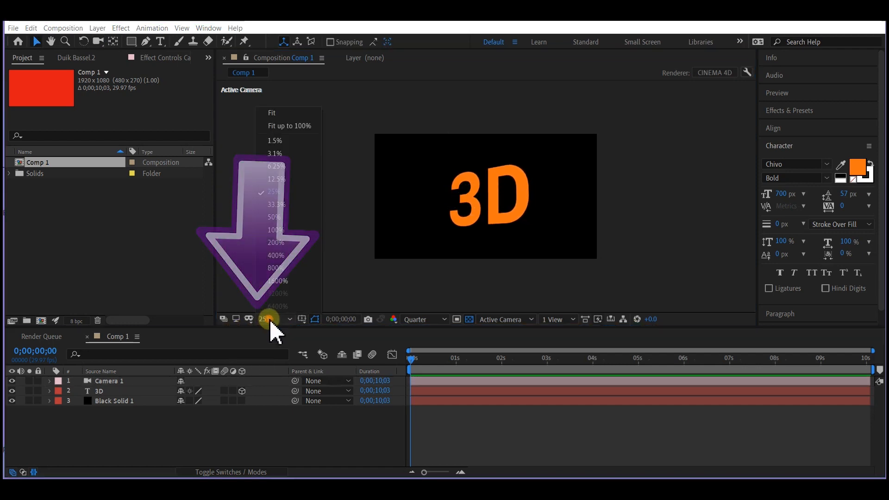
click(273, 114)
click(50, 391)
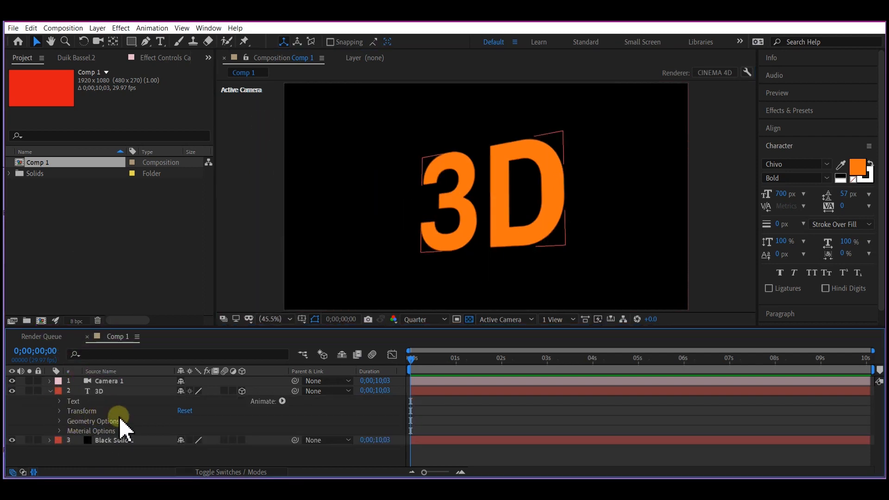
click(59, 421)
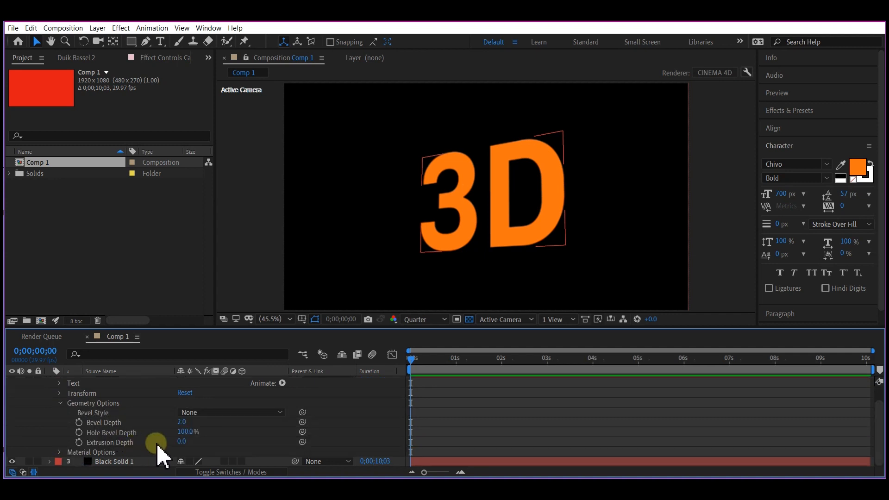
text(200)
click(185, 448)
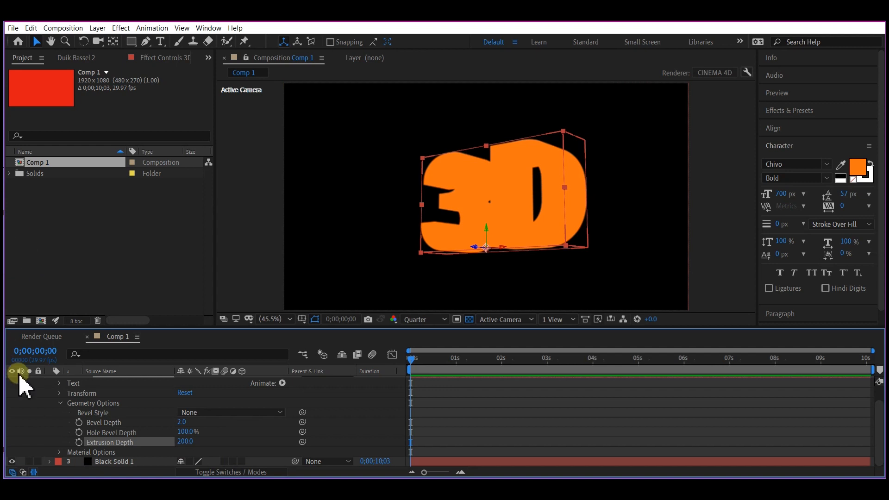
scroll(55, 435, up, 2)
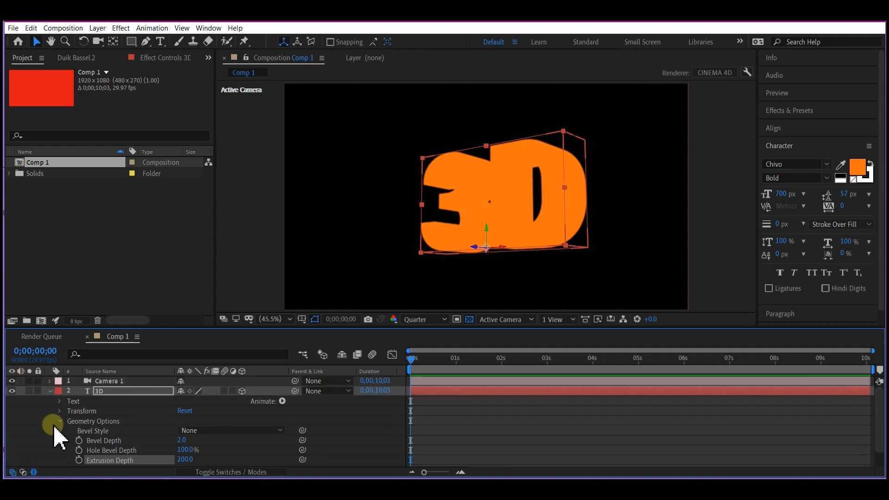
click(50, 392)
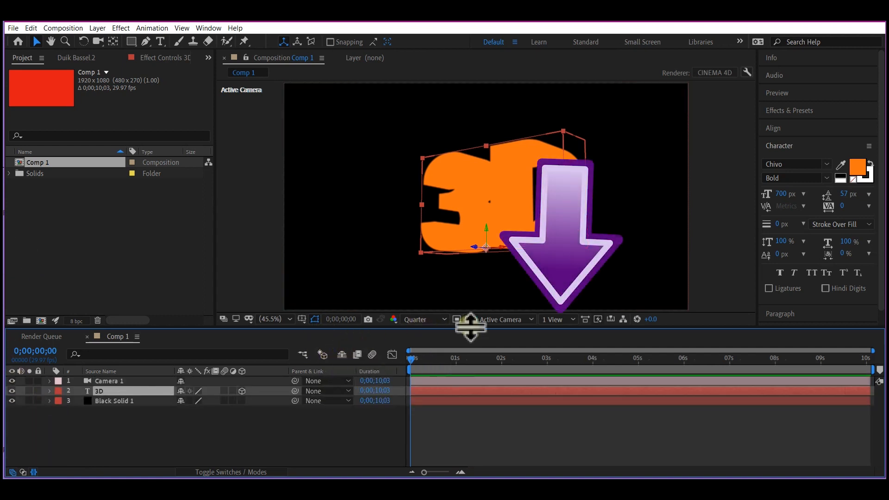
Show the composition as two horizontal views and deselect the text layer.
click(558, 320)
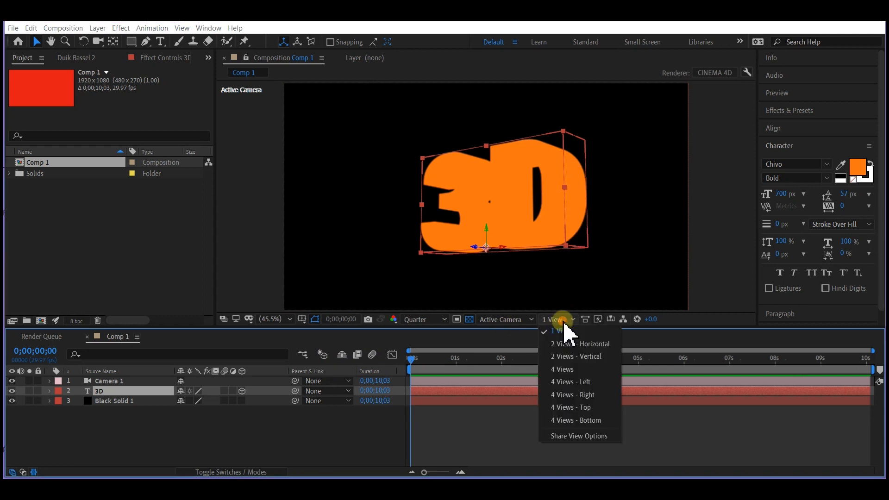
click(578, 343)
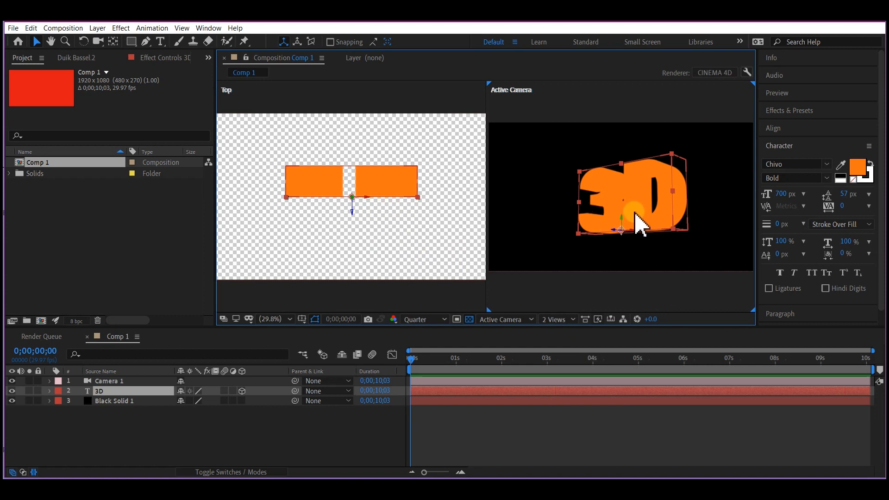
click(121, 429)
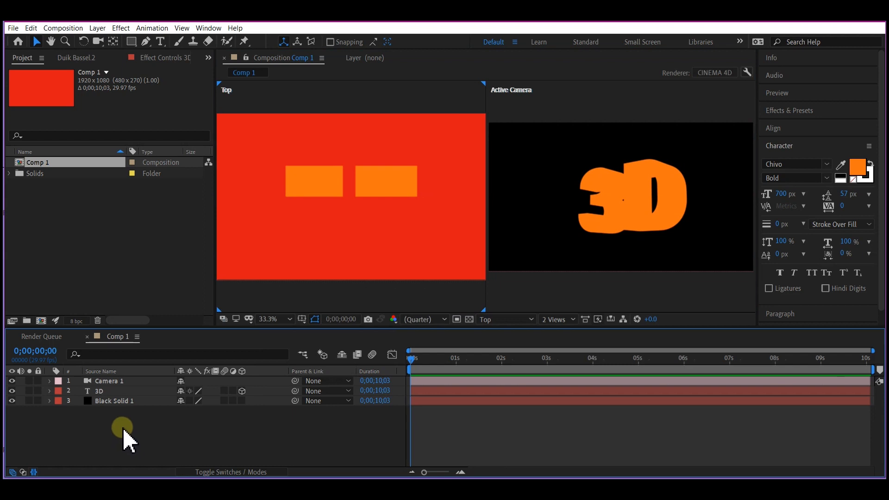
Add a white parallel light with 100% intensity, smooth falloff, radius 700, falloff distance 150 and no cast shadows.
right_click(123, 431)
mouse_move(166, 318)
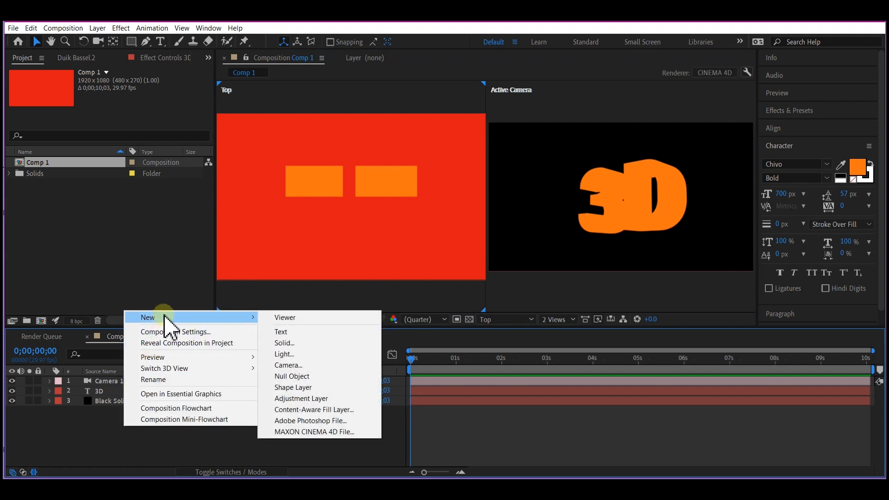
click(287, 355)
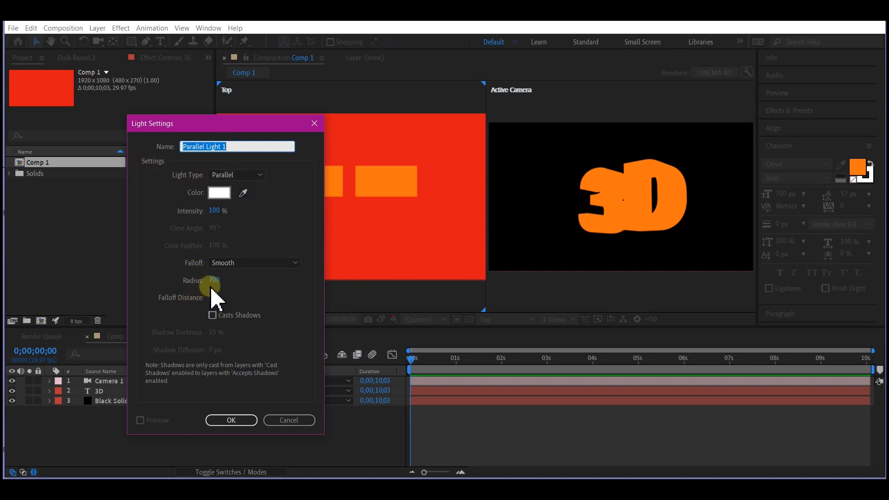
click(233, 420)
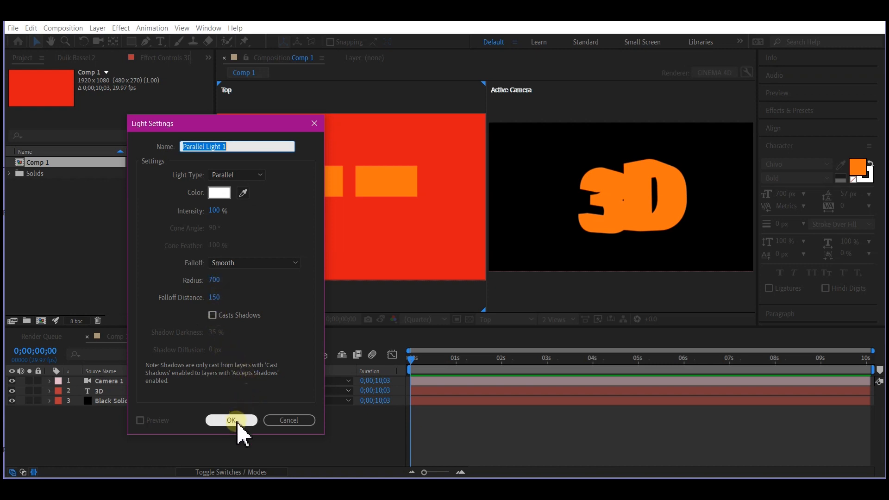
Move the parallel light to the front right of the text in the Top view and pull its point of interest closer to it.
click(364, 297)
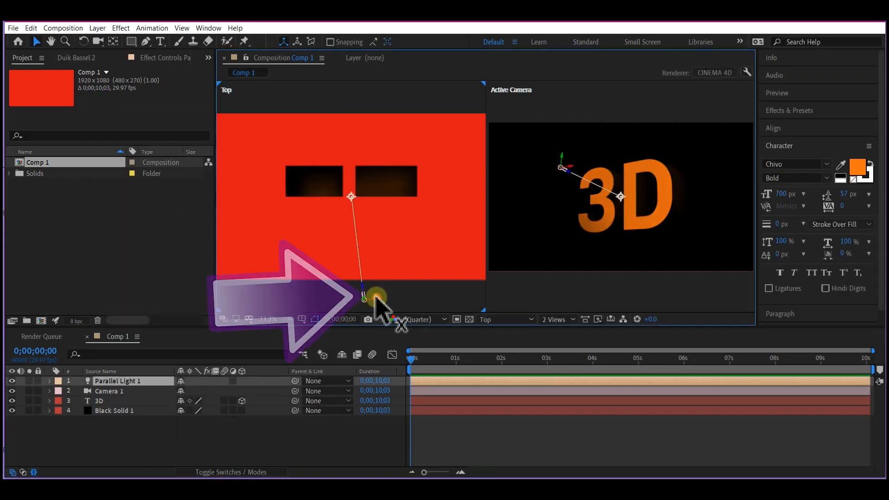
drag(362, 298, 447, 301)
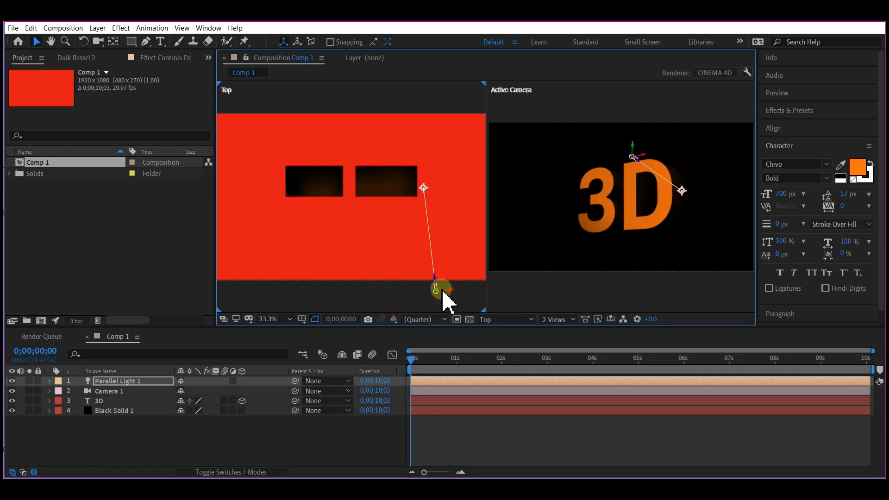
drag(427, 189, 428, 210)
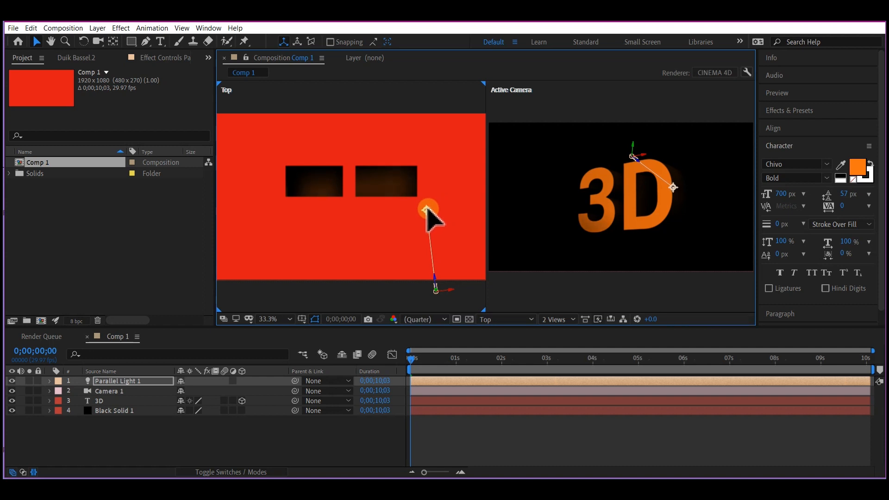
Duplicate the parallel light and place the copy at the front left of the text in the Top view.
click(123, 381)
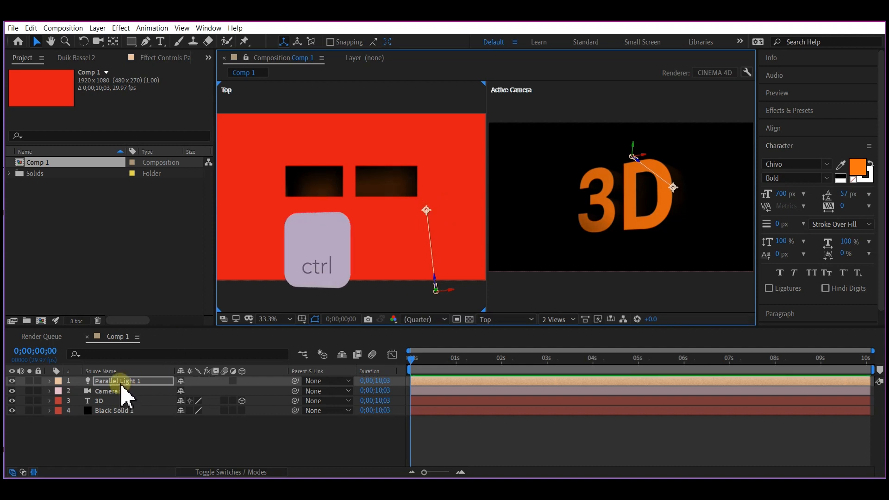
key(ctrl+d)
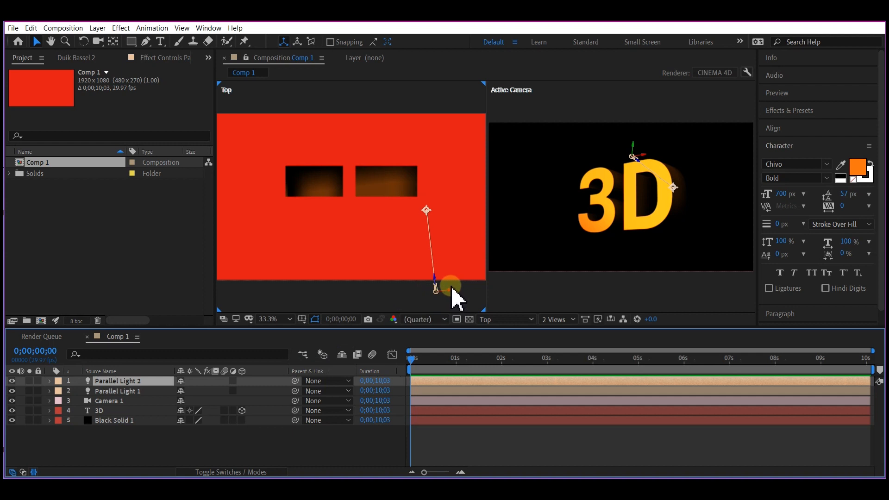
drag(452, 289, 297, 228)
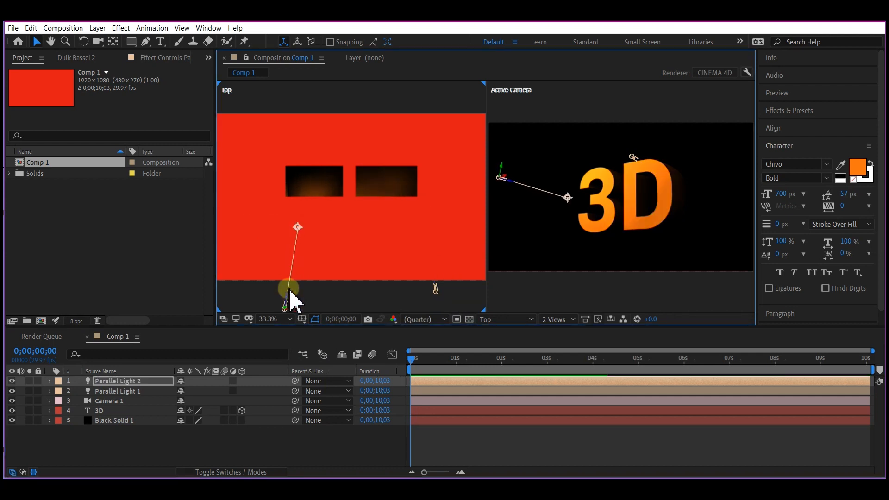
drag(298, 311, 282, 315)
Duplicate both parallel lights, keeping the copies together above the originals, and move the copies behind the text in the Top view.
click(125, 381)
ctrl+click(122, 391)
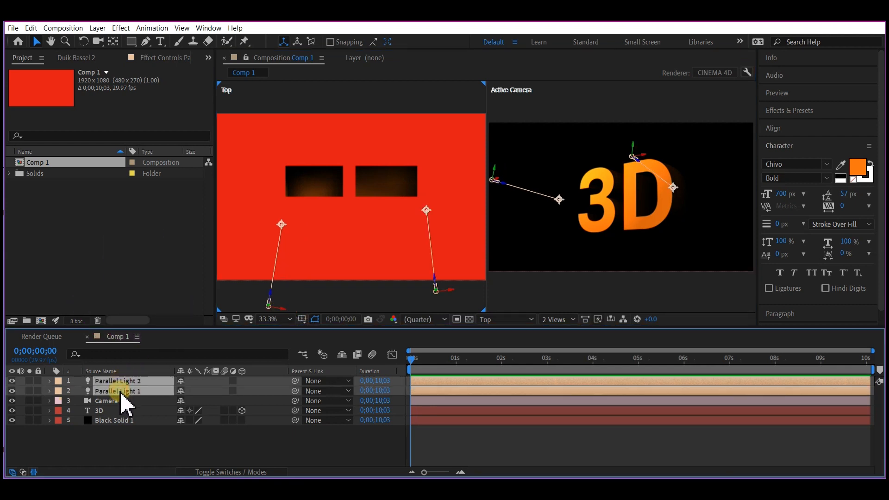
key(ctrl+d)
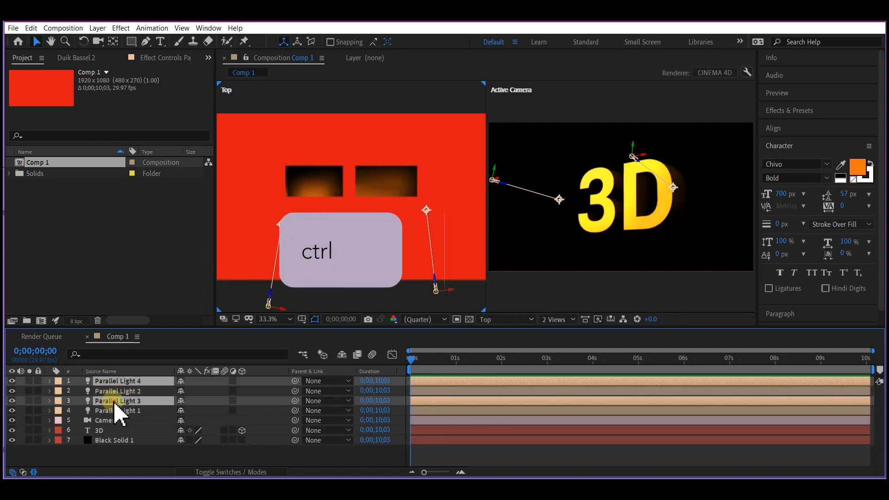
drag(120, 412, 118, 390)
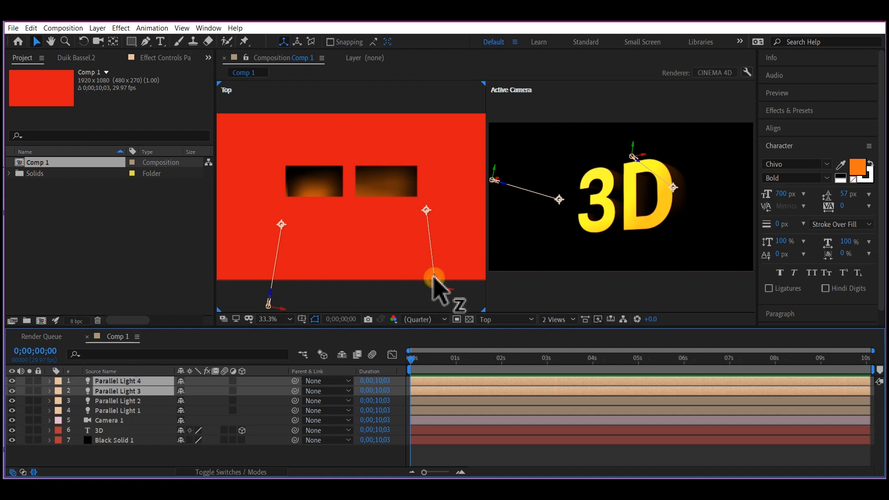
drag(434, 276, 395, 155)
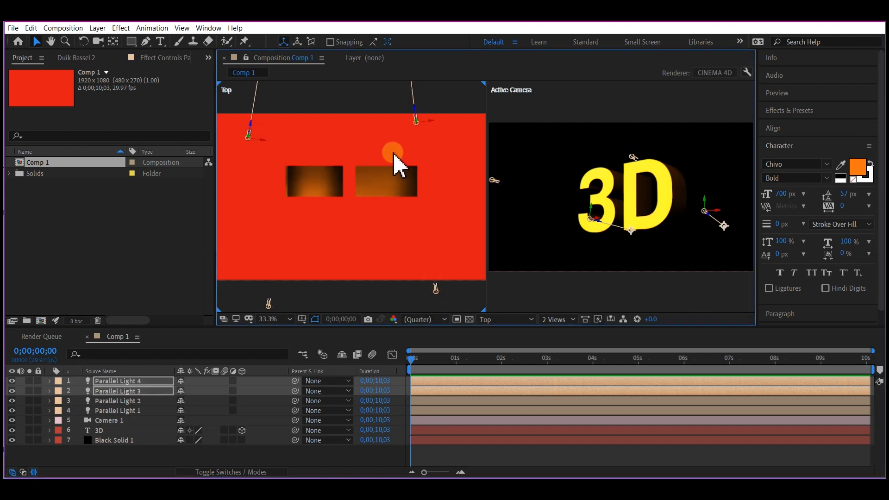
Aim the points of interest of Parallel Light 4 and Parallel Light 3 toward the back of the text and shift both lights slightly farther behind it.
key(comma)
key(comma)
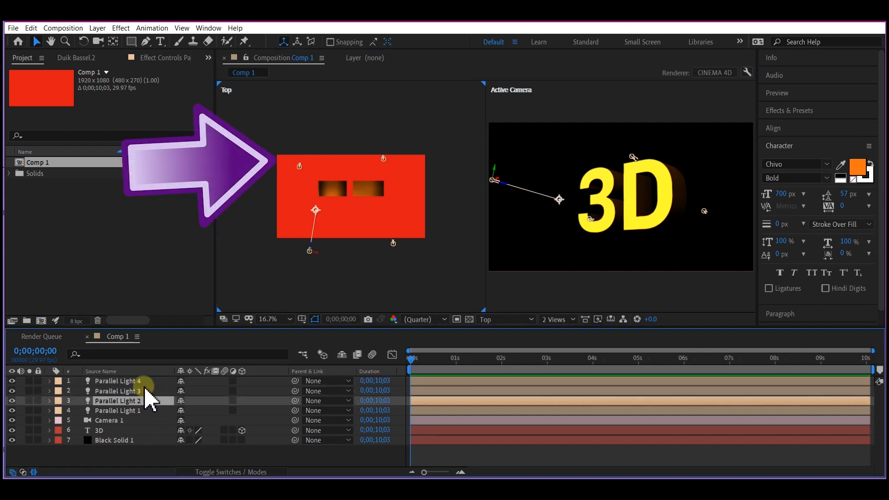
click(139, 381)
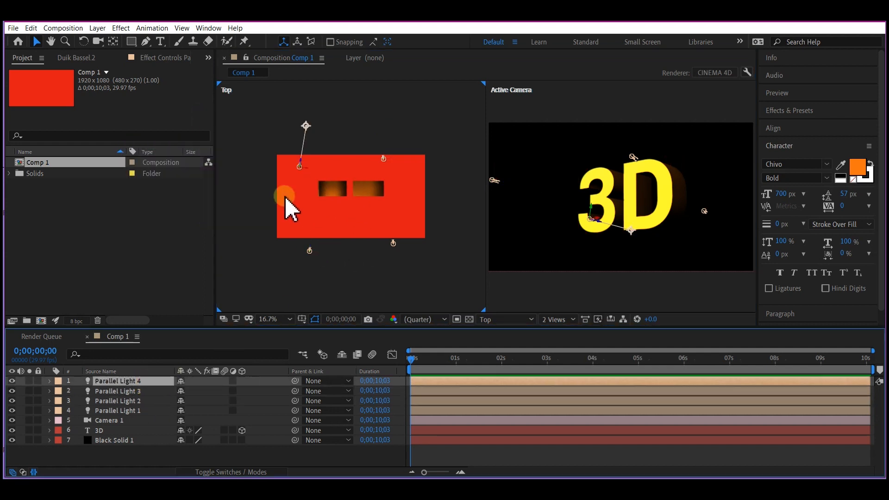
drag(307, 126, 314, 175)
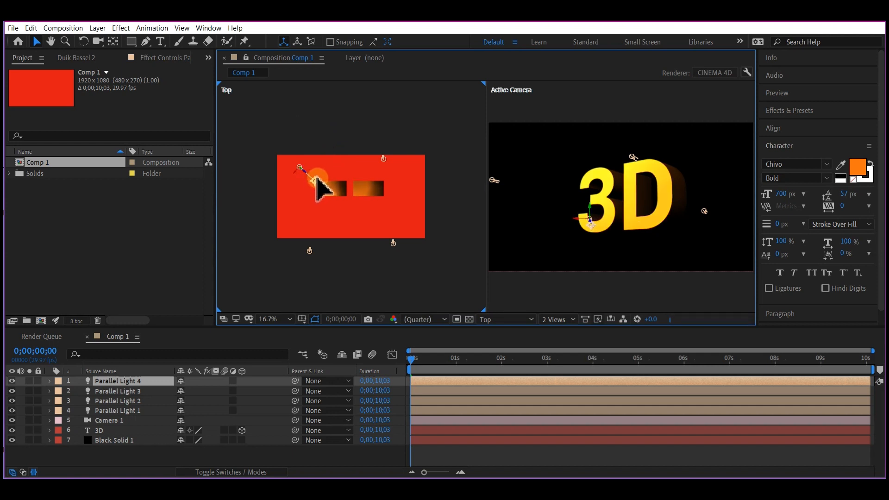
click(139, 391)
drag(378, 117, 389, 146)
shift+click(300, 167)
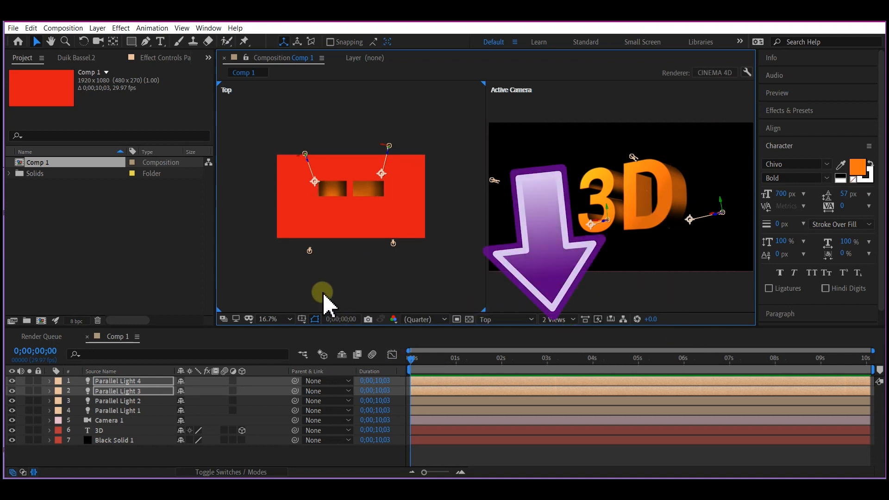
Return the composition to a single view and expand the 3D text layer's properties.
click(560, 319)
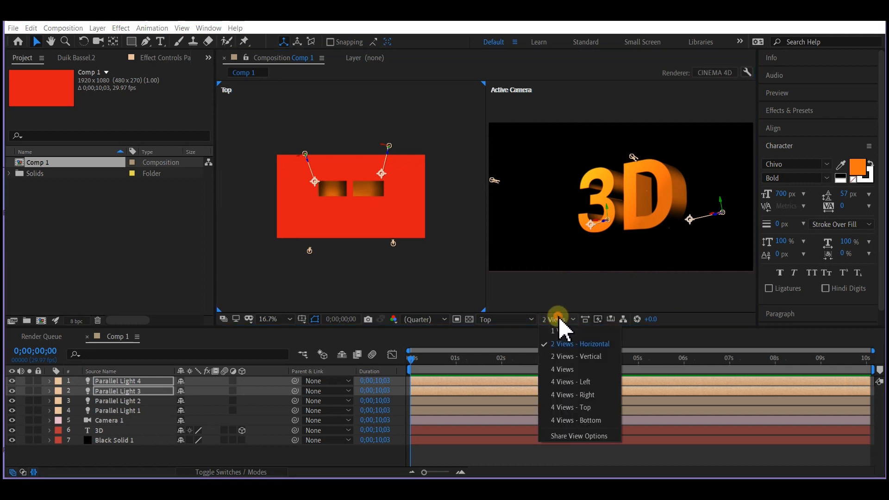
click(562, 331)
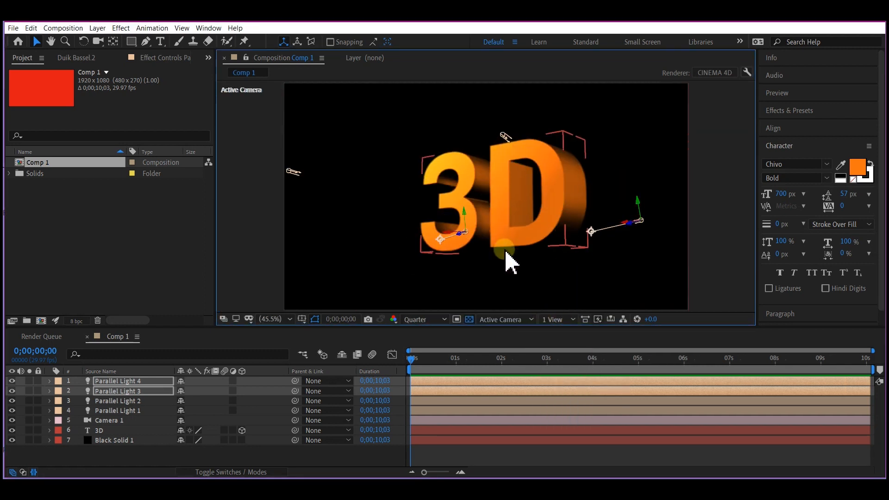
click(50, 383)
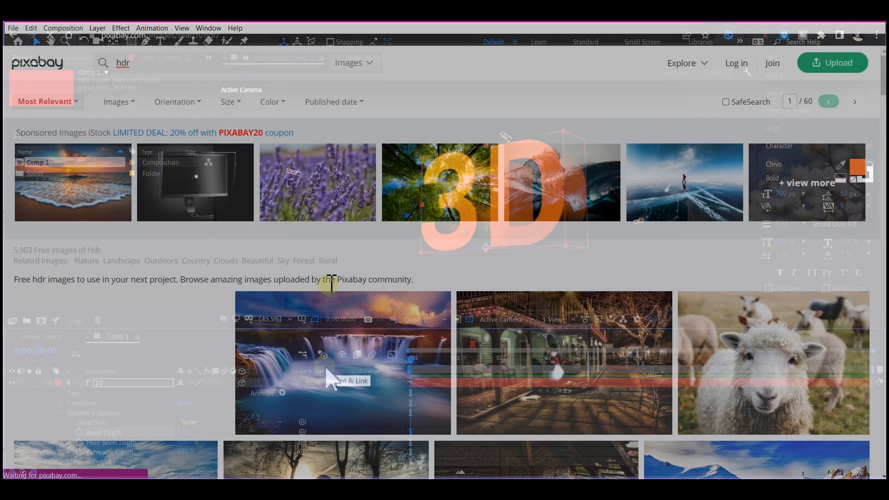
Switch to Pixabay, browse the hdr images, open the photo of clouds over night city lights, and import japan-681813.jpg into the After Effects project.
scroll(410, 292, down, 15)
scroll(410, 292, down, 5)
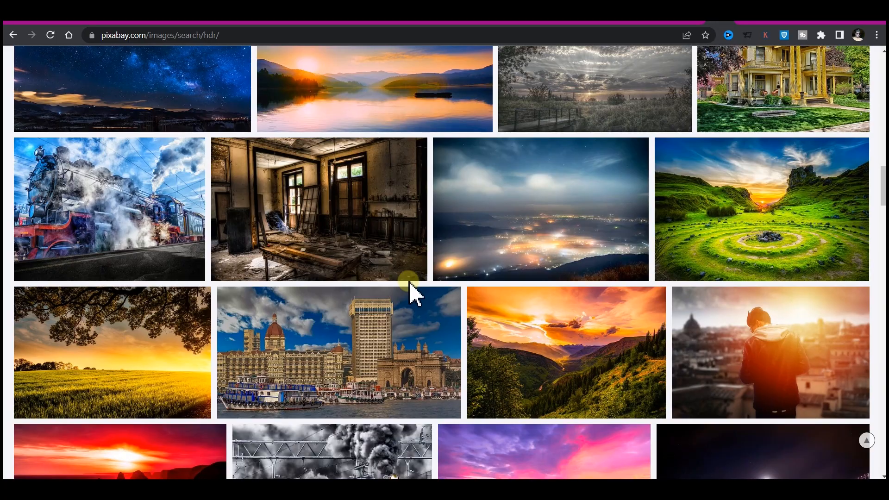
scroll(410, 293, down, 13)
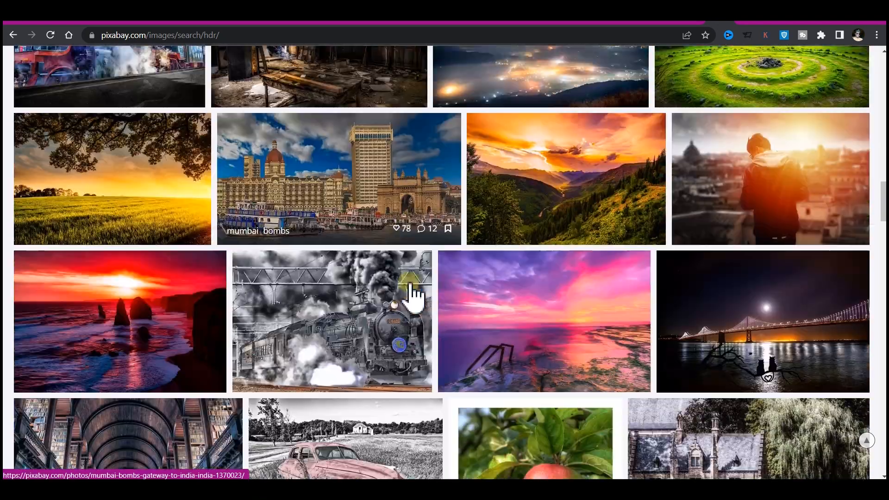
scroll(415, 297, down, 15)
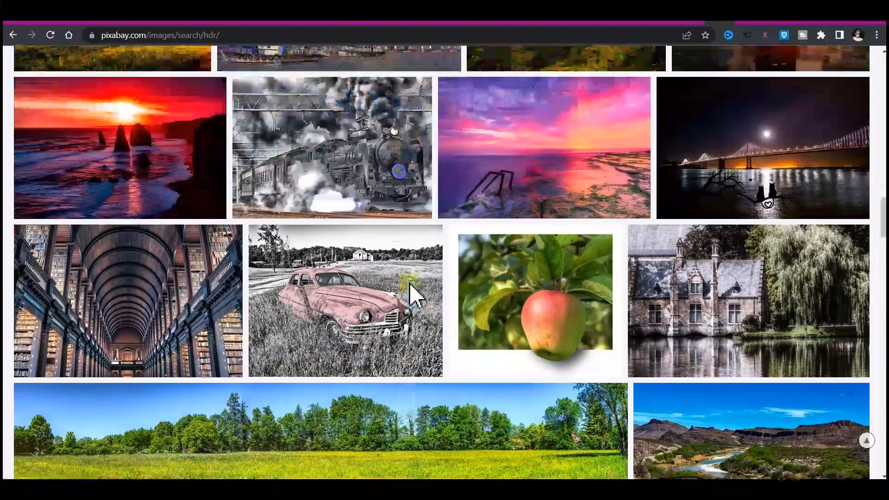
scroll(413, 295, up, 7)
click(546, 175)
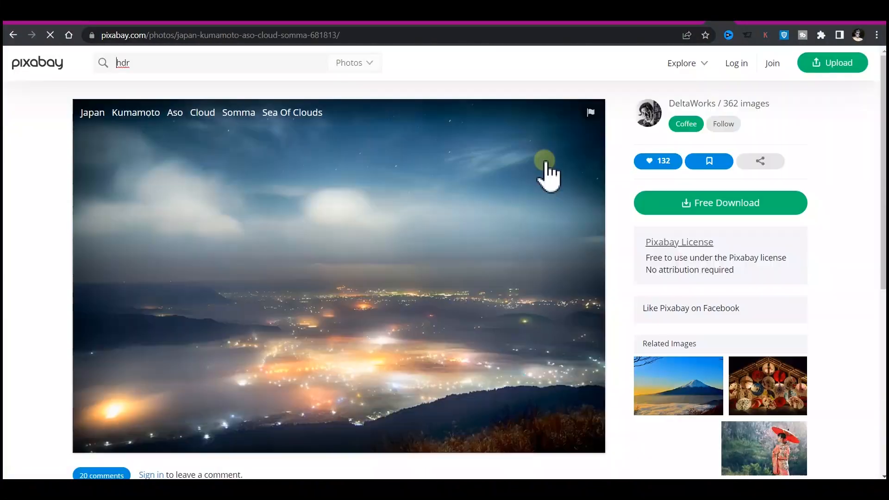
drag(91, 248, 91, 248)
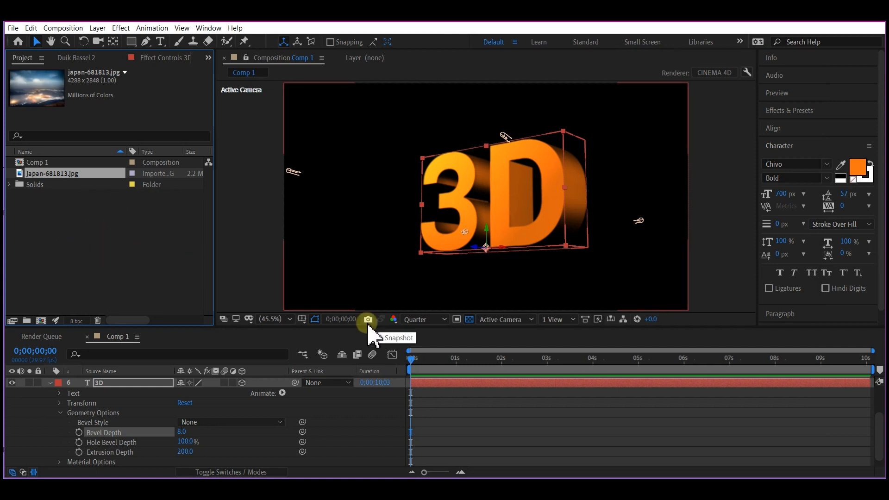
Create a 1920 x 1080 composition named enviroment with the HDTV 1080 29.97 preset.
key(ctrl+n)
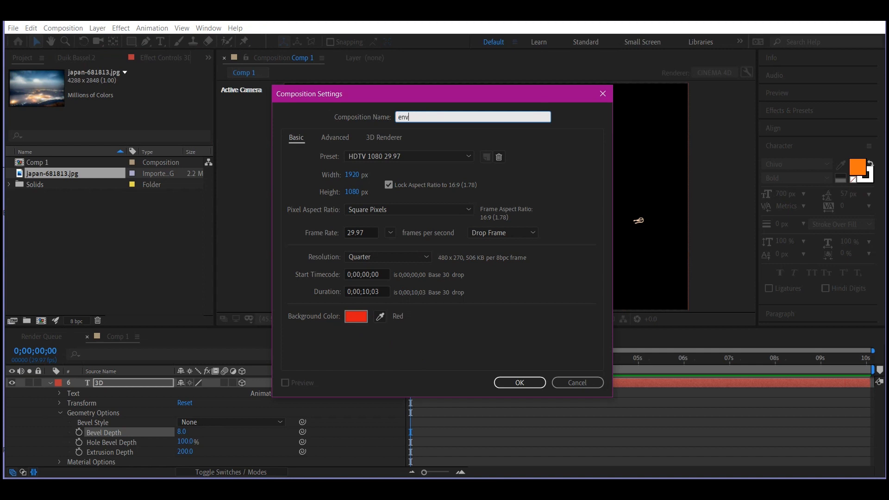
text(enviroment)
click(510, 385)
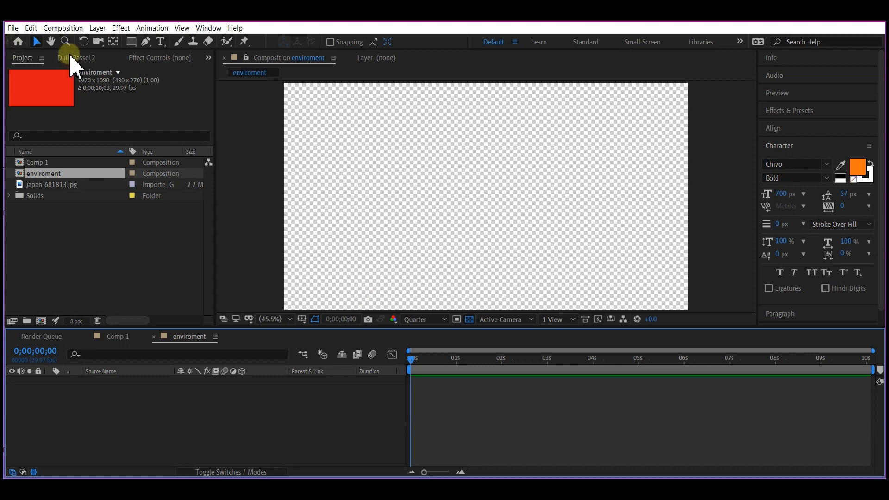
Place japan-681813.jpg in the enviroment composition and scale it to 48%.
drag(22, 185, 60, 408)
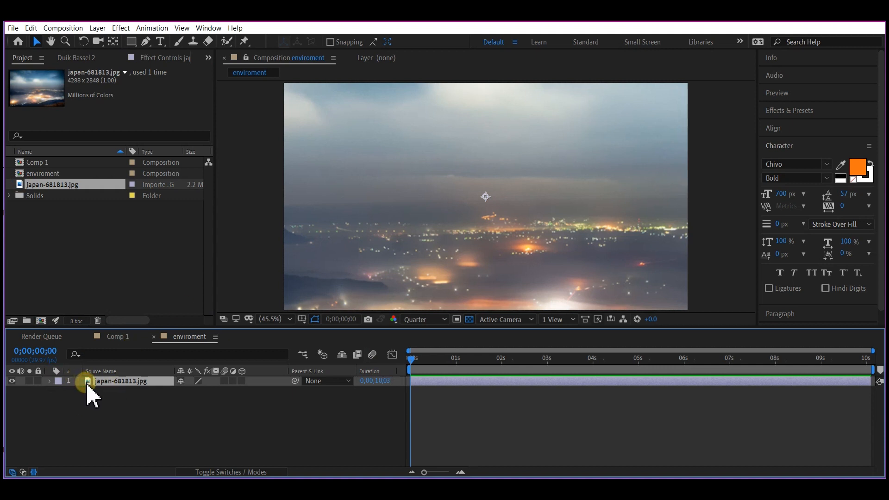
key(s)
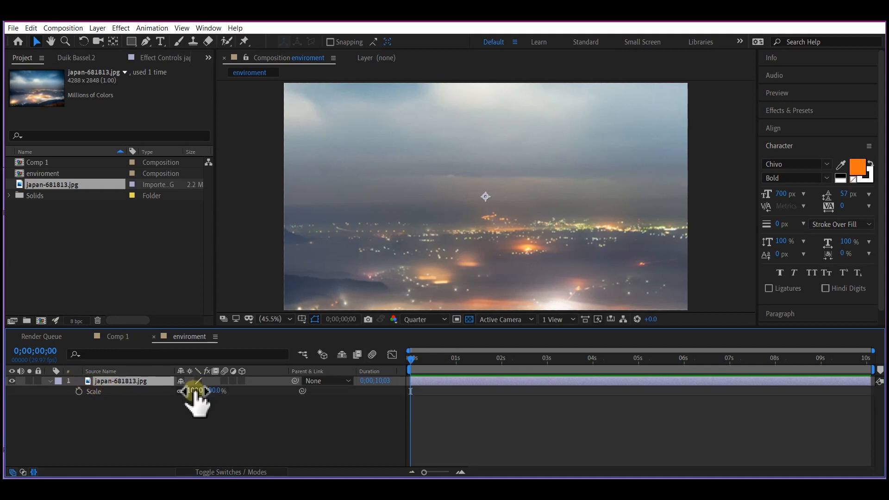
drag(194, 391, 169, 397)
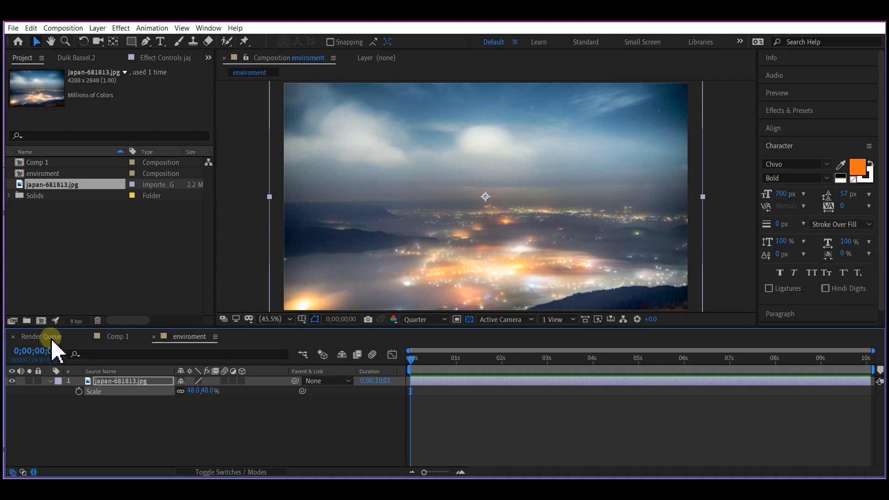
Place the enviroment composition in Comp 1 directly beneath the 3D text layer and convert it into an environment layer.
click(122, 336)
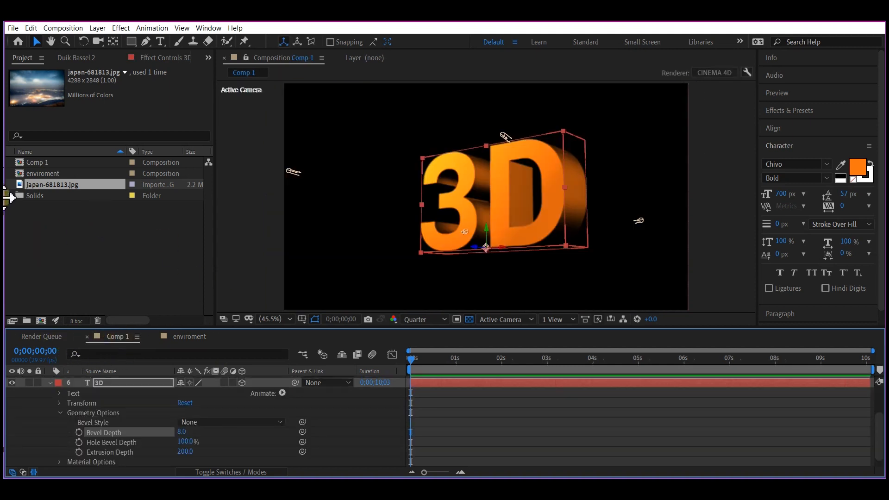
click(42, 173)
click(50, 430)
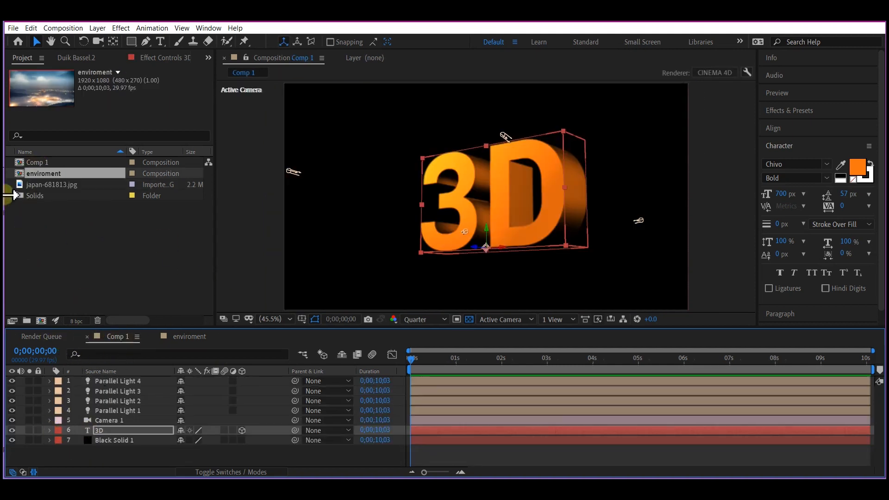
click(20, 180)
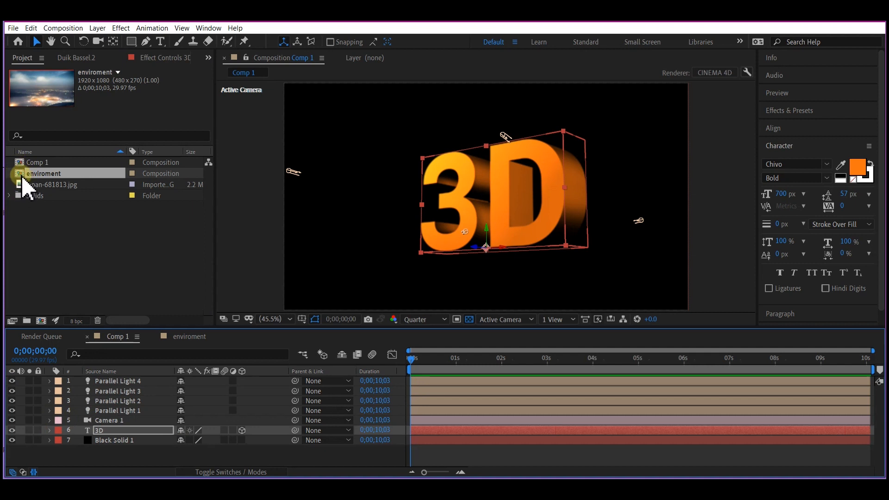
drag(22, 180, 84, 440)
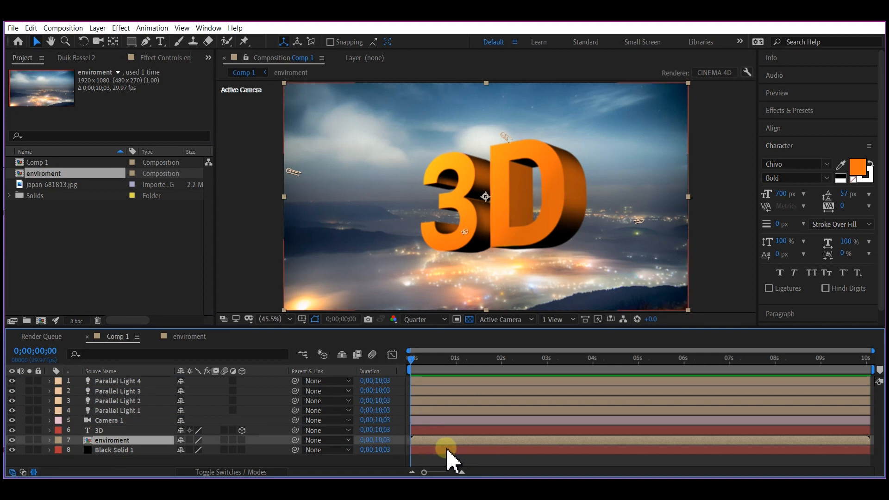
right_click(451, 441)
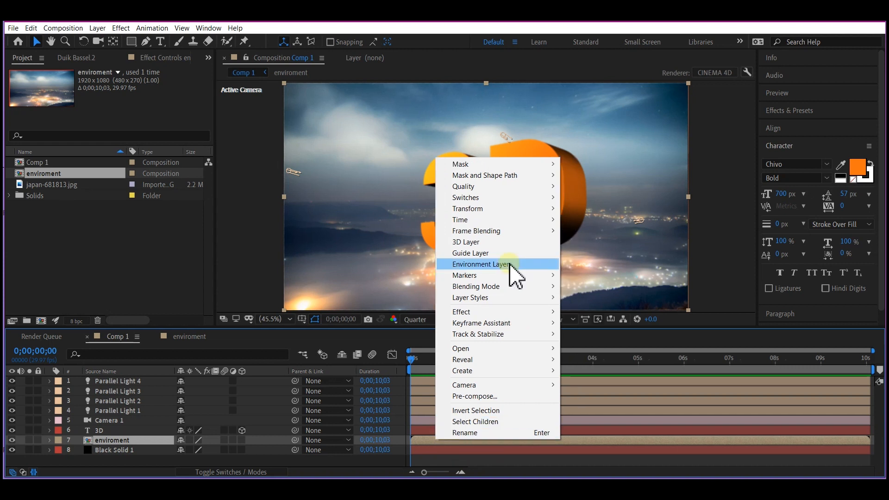
click(511, 265)
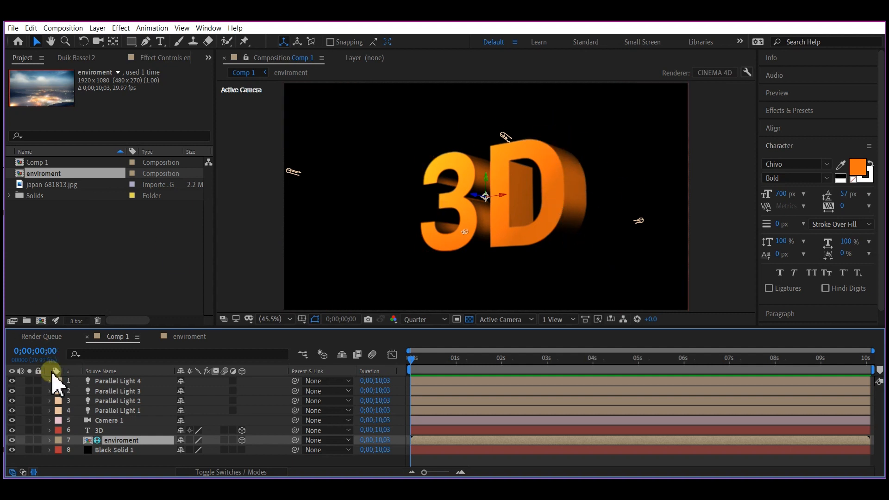
In the 3D text's material options, turn on Casts Shadows and set Reflection Intensity to 100%.
click(74, 430)
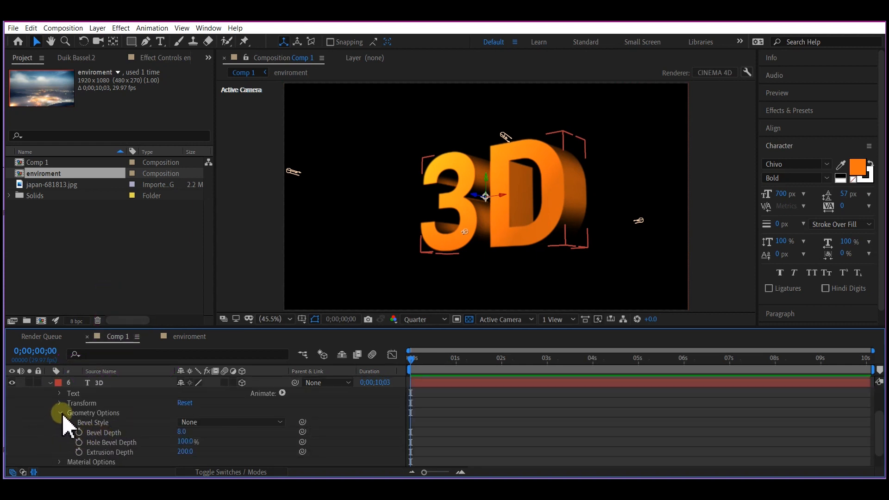
click(62, 413)
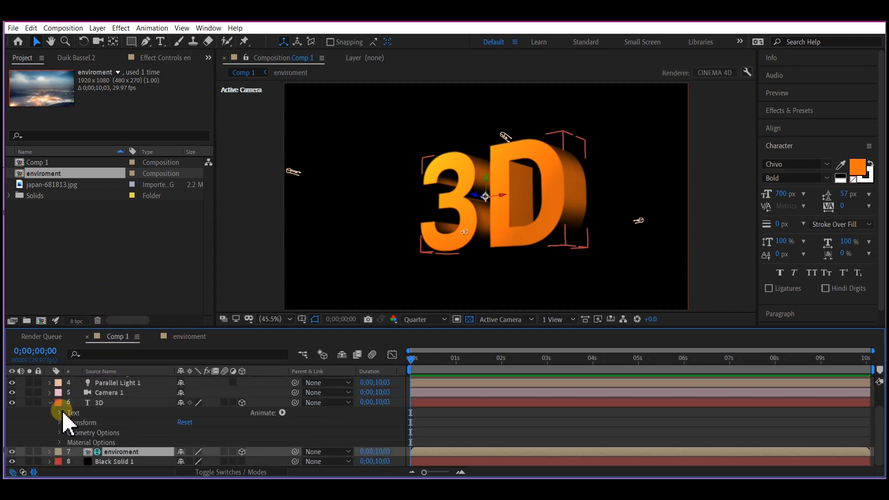
click(60, 442)
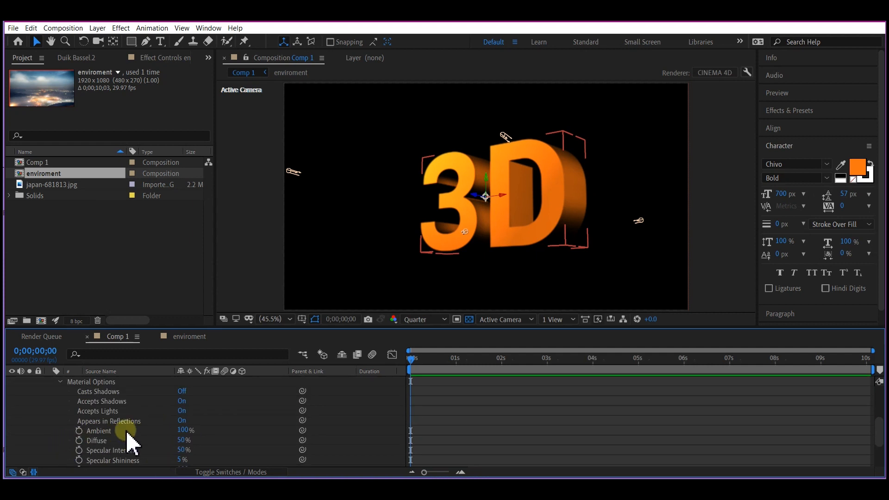
scroll(157, 440, down, 2)
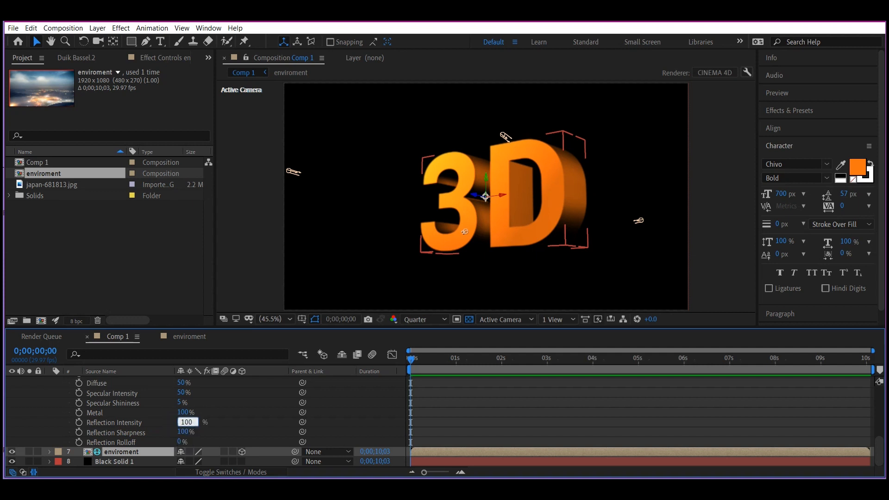
key(Return)
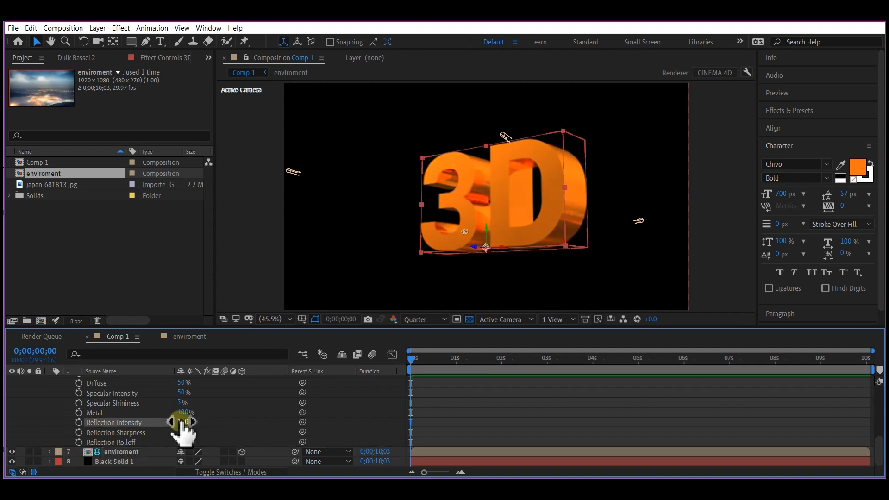
scroll(139, 424, up, 6)
click(87, 420)
scroll(89, 426, down, 3)
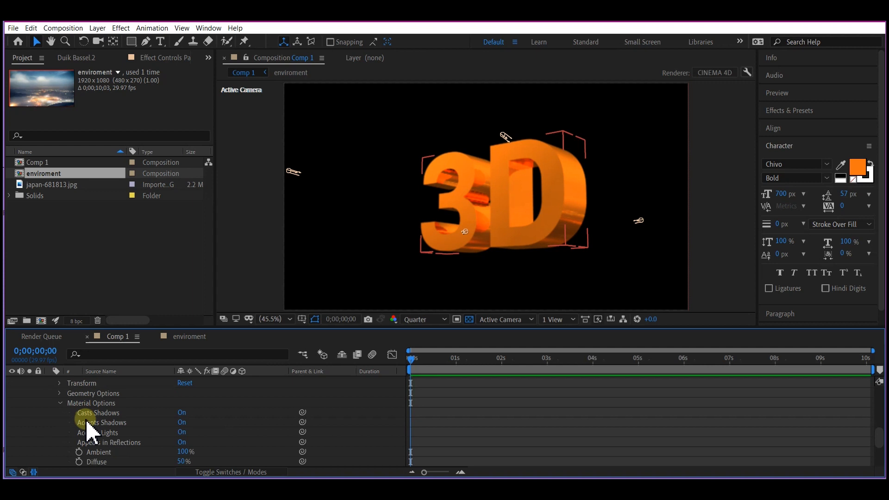
Set the 3D text's bevel depth to 9 and its bevel style to Concave.
click(60, 393)
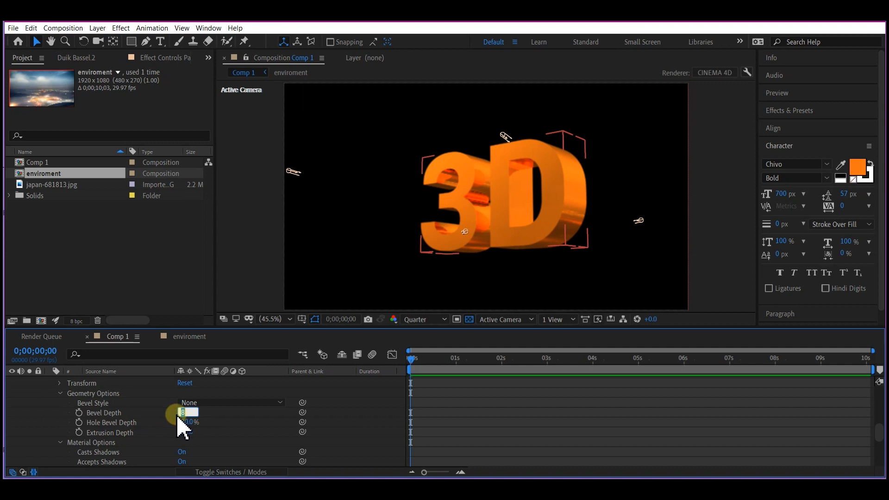
key(Return)
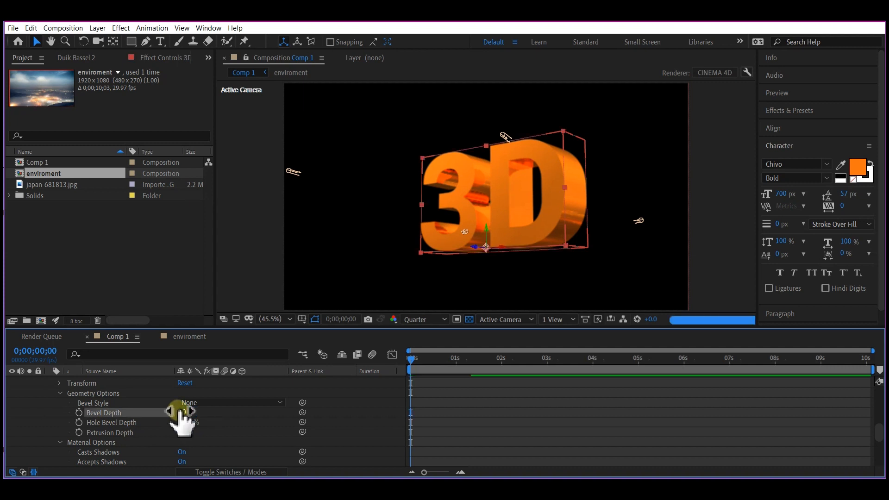
click(203, 403)
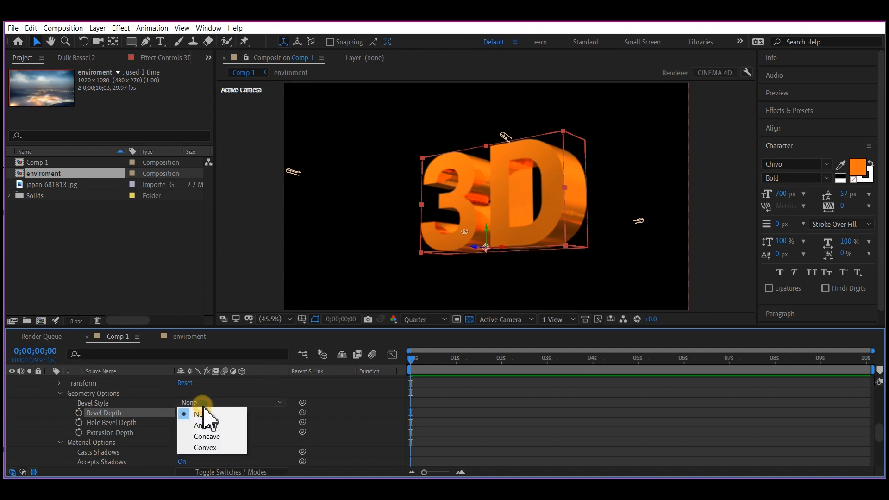
click(208, 437)
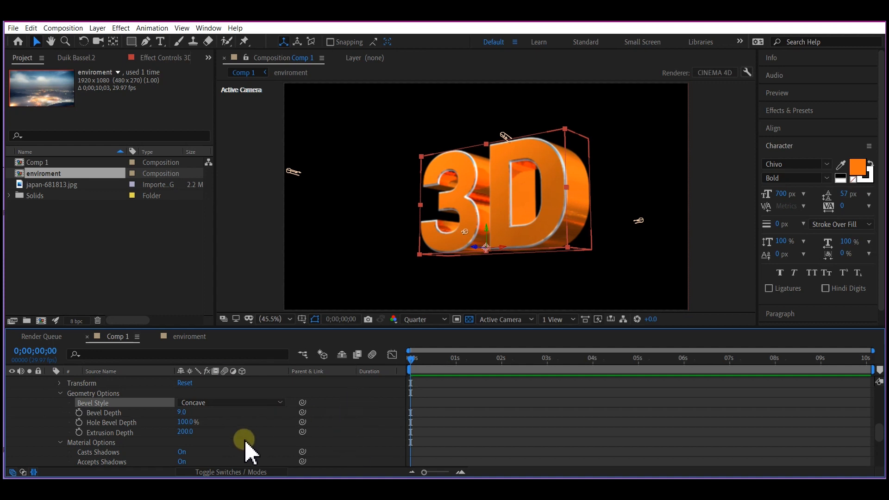
Orbit Camera 1 around the 3D text to a more frontal view from slightly above.
scroll(106, 444, up, 3)
click(107, 441)
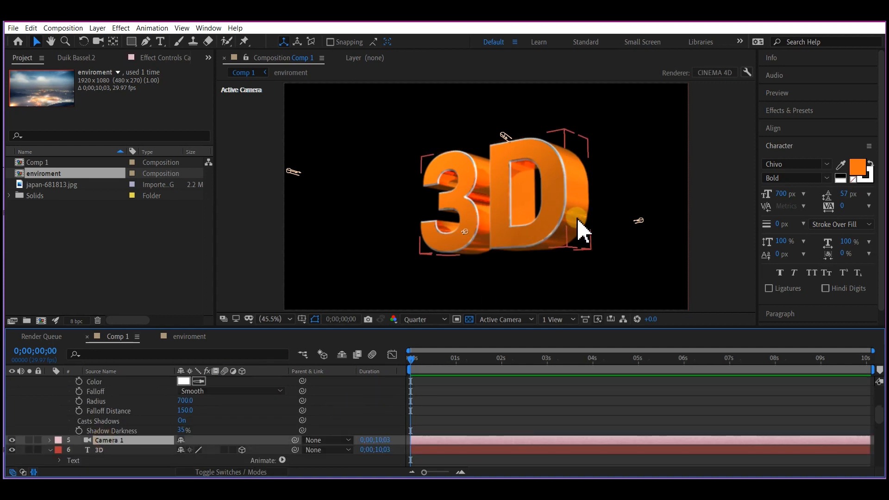
key(c)
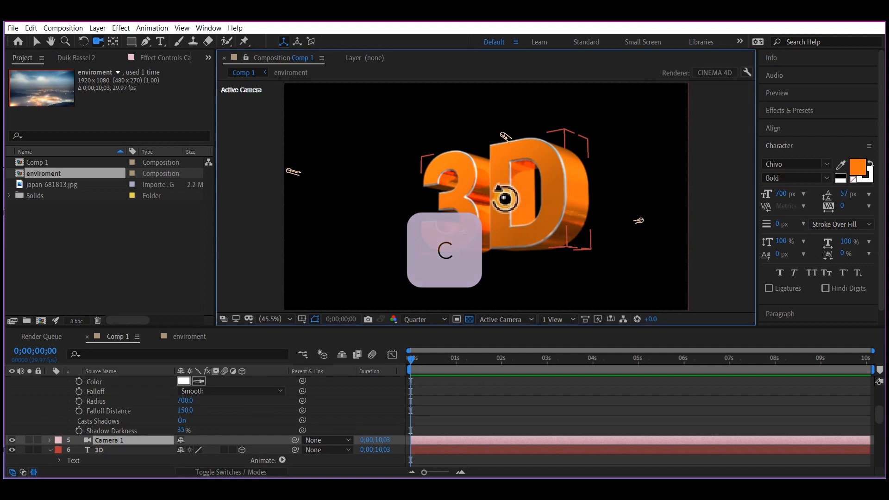
drag(506, 199, 533, 175)
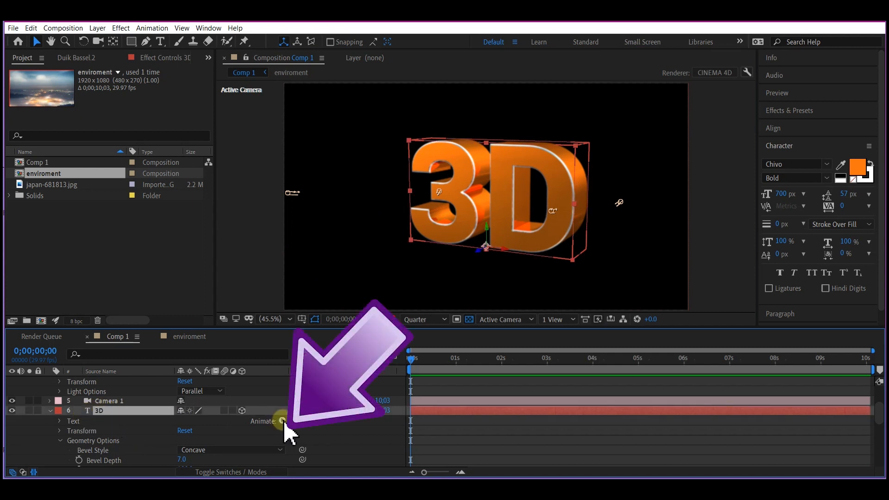
Add a bevel color text animator to the 3D layer.
click(282, 421)
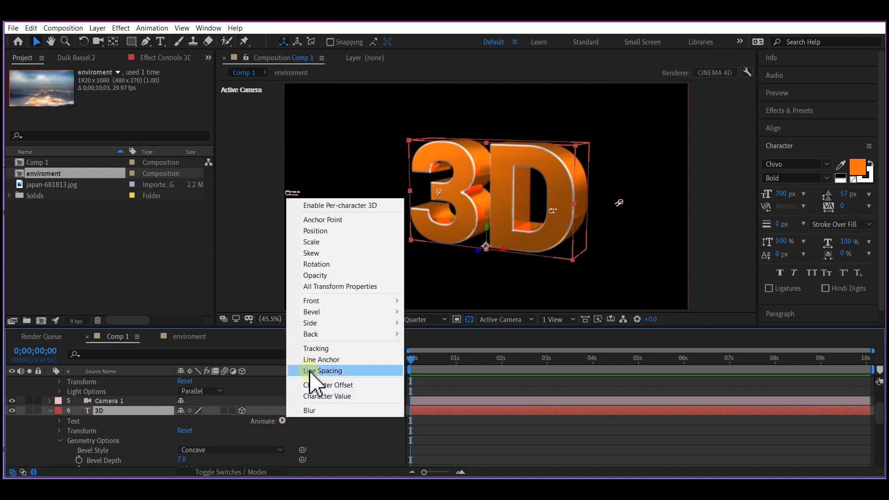
mouse_move(327, 309)
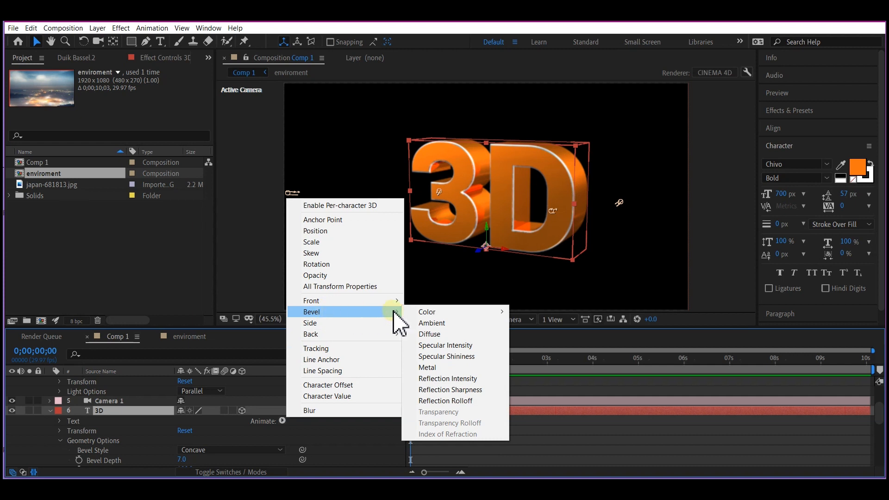
mouse_move(424, 312)
click(530, 312)
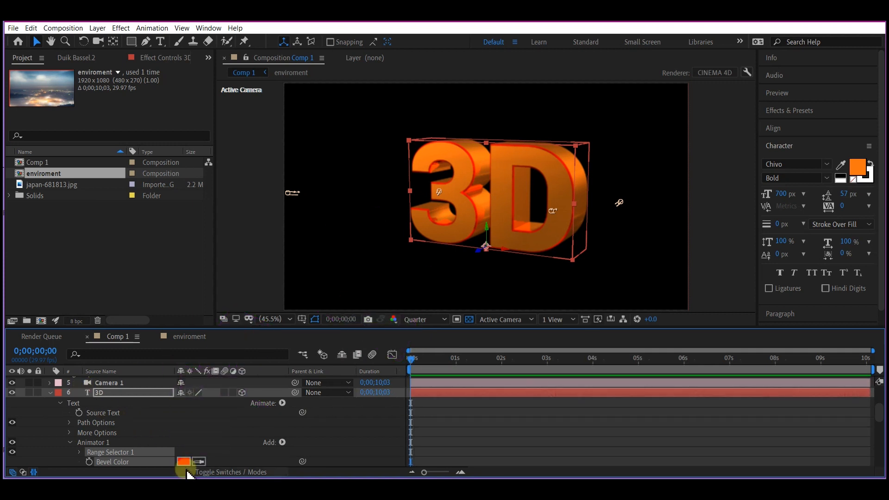
Set the animator's bevel color to golden yellow FFC600 and keyframe it at 0;00;00;00.
click(184, 462)
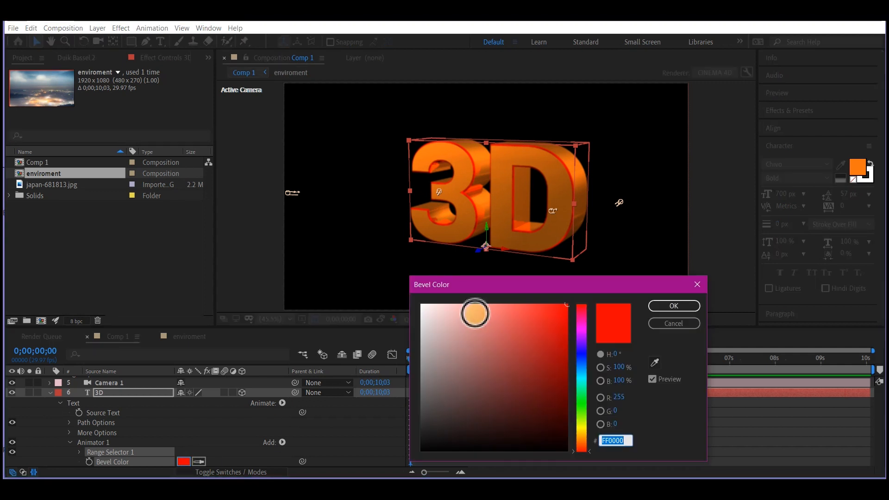
click(582, 435)
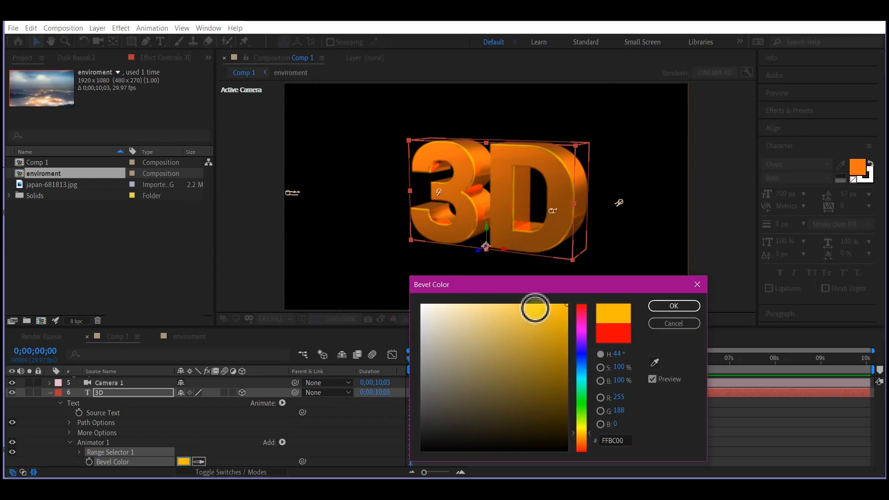
click(542, 320)
drag(543, 320, 666, 306)
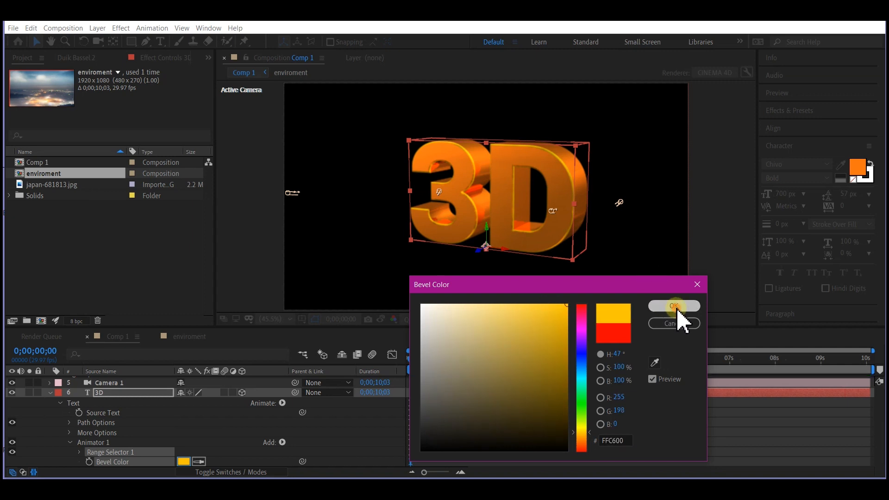
click(675, 307)
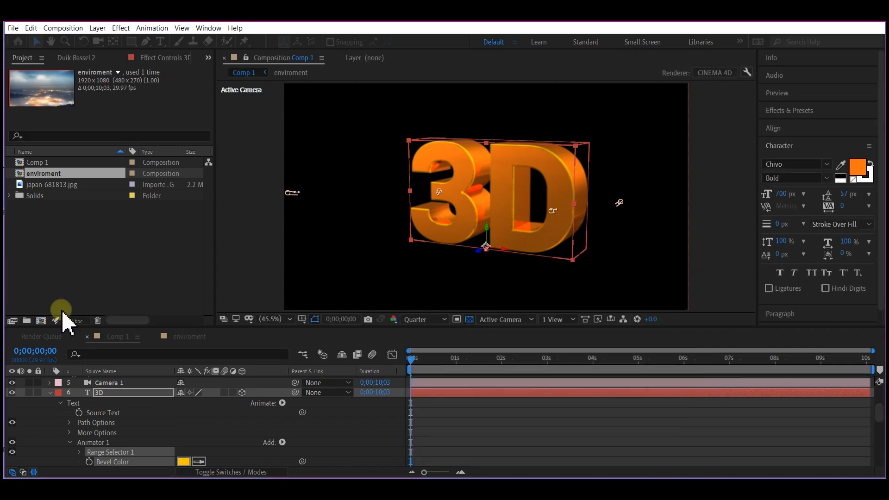
click(89, 462)
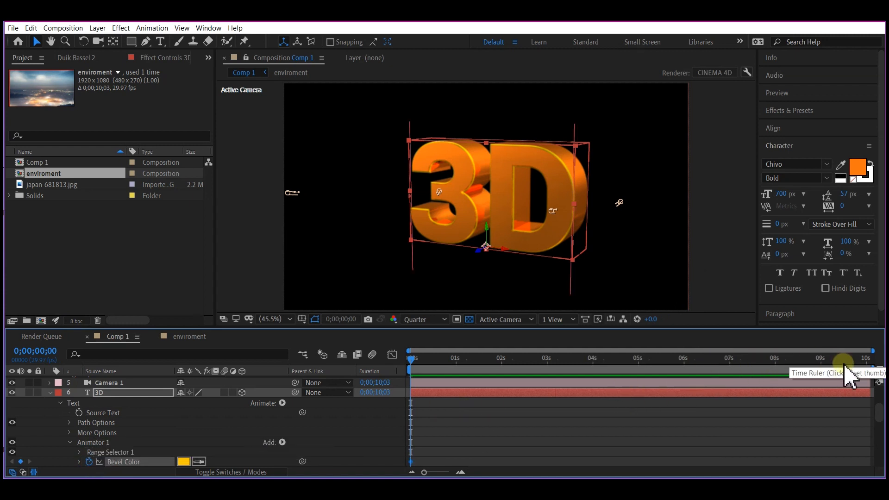
Add a second bevel color keyframe at 0;00;10;02 with a pale cream color.
click(866, 359)
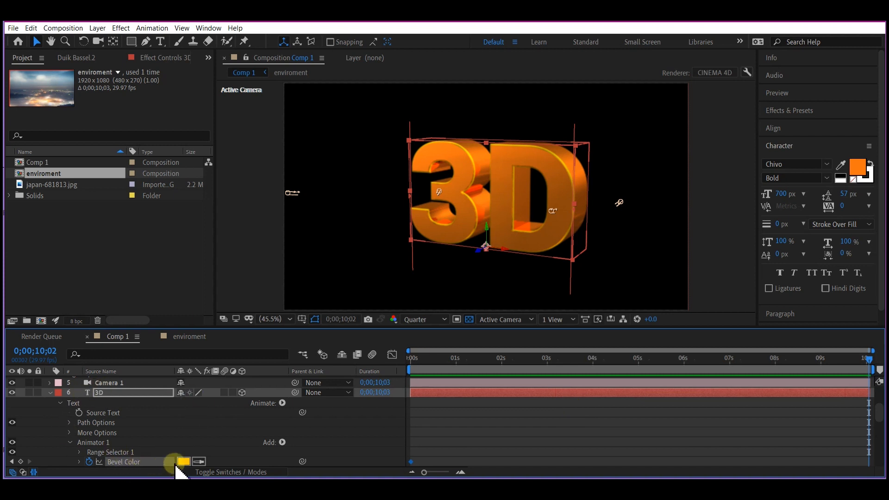
click(183, 462)
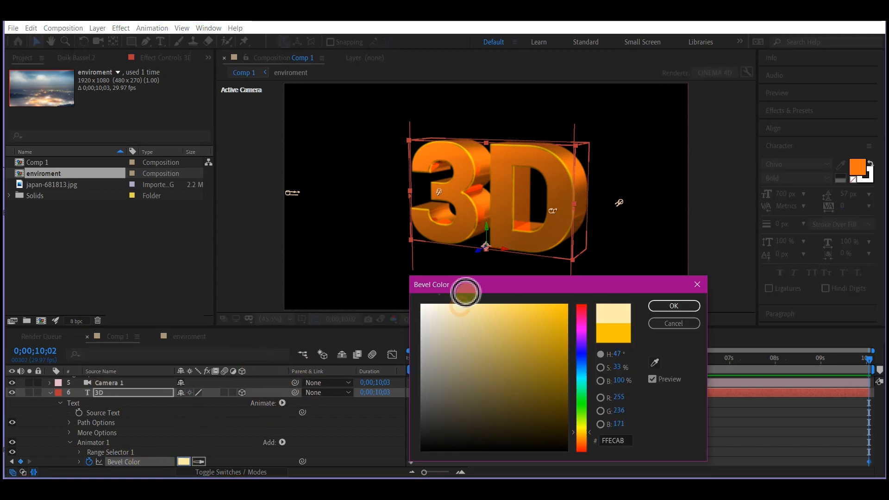
click(451, 316)
click(674, 306)
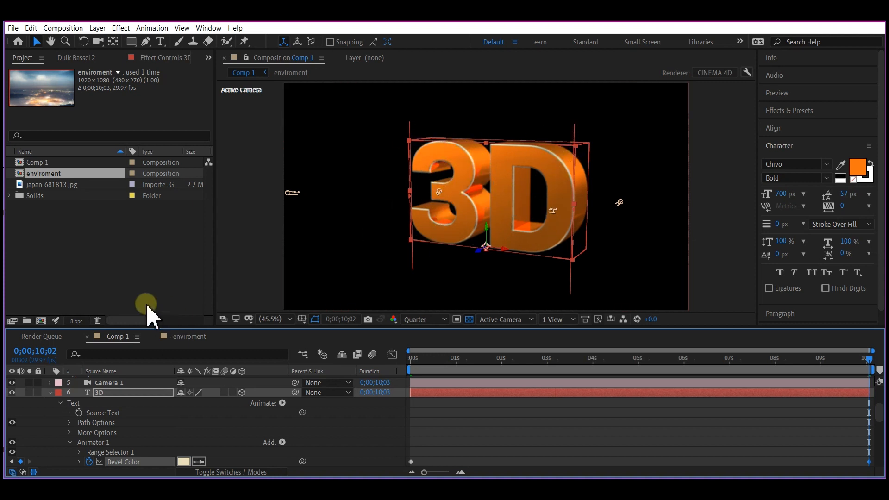
Keyframe Camera 1's position at 0;00;10;02 and orbit the camera to about 2639, 396, -2066.
click(95, 383)
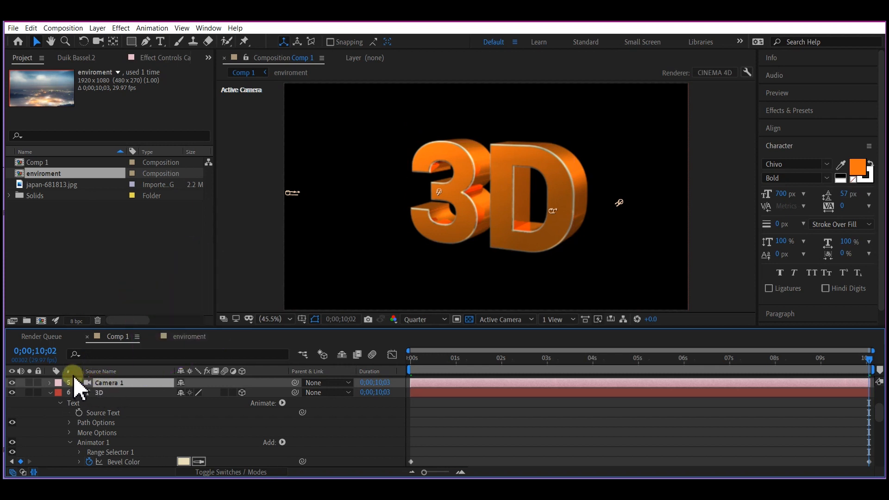
click(50, 383)
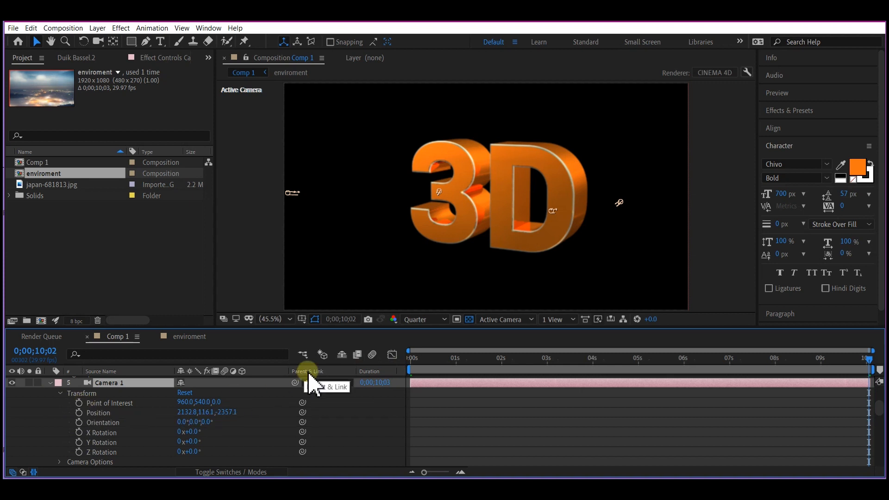
drag(427, 362, 871, 376)
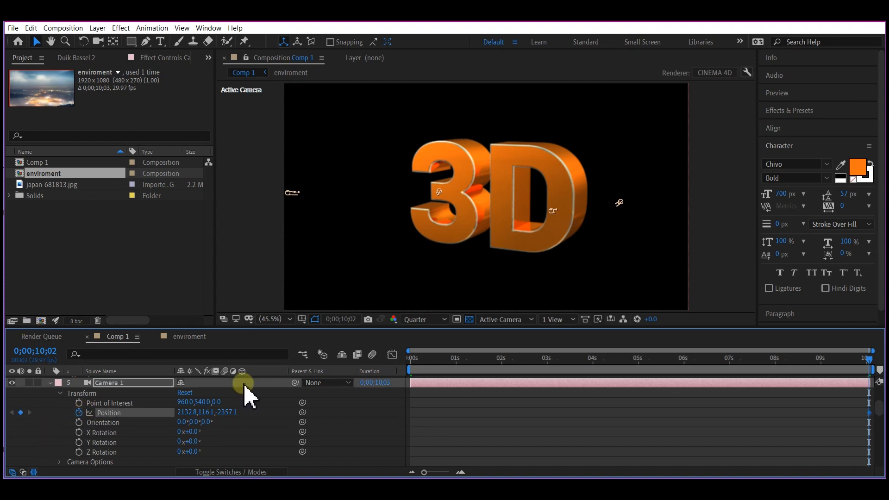
key(c)
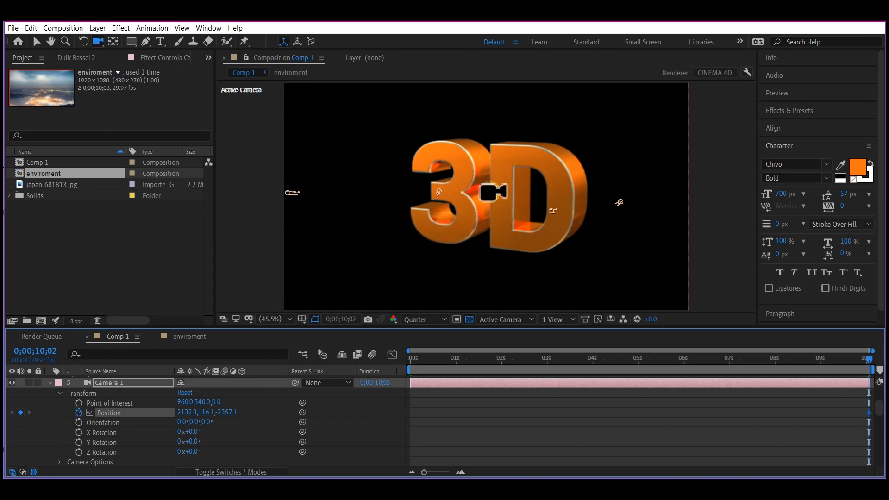
drag(492, 191, 500, 189)
drag(507, 190, 463, 197)
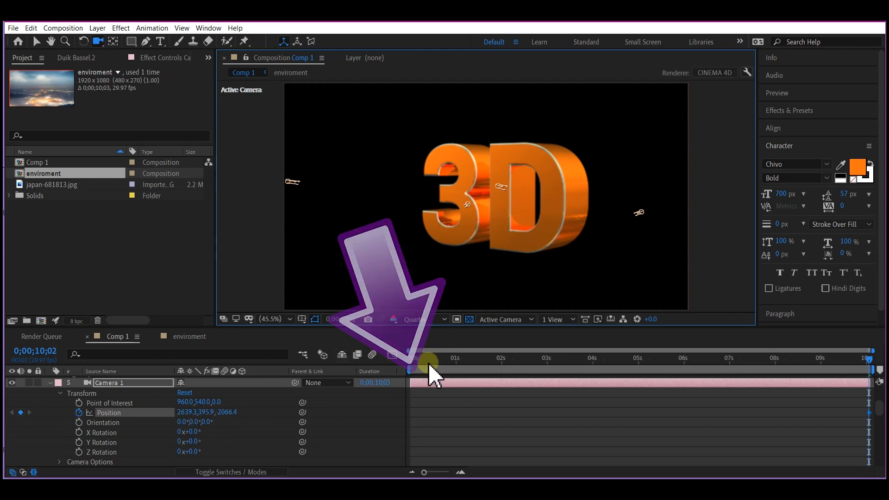
At 0;00;00;00, orbit Camera 1 to about 1464, -637, -2339 so its position is keyframed there.
click(408, 359)
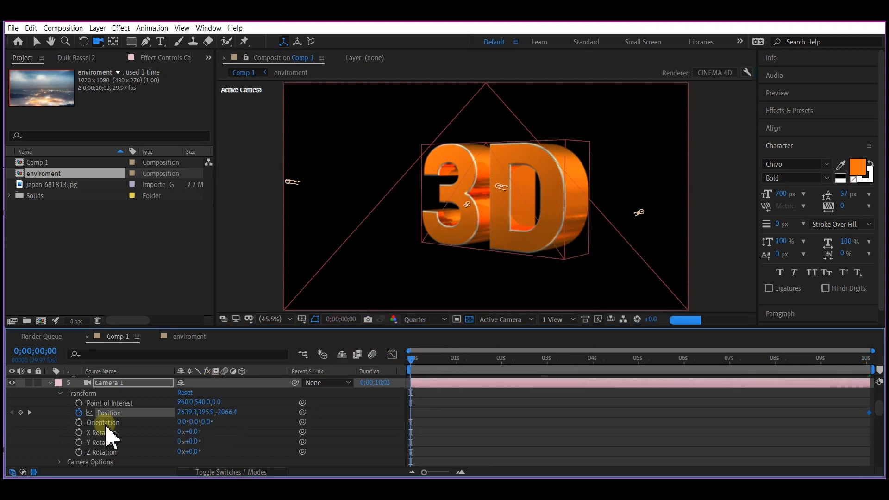
mouse_move(496, 192)
mouse_down()
mouse_move(519, 168)
mouse_move(502, 212)
mouse_move(490, 193)
mouse_up()
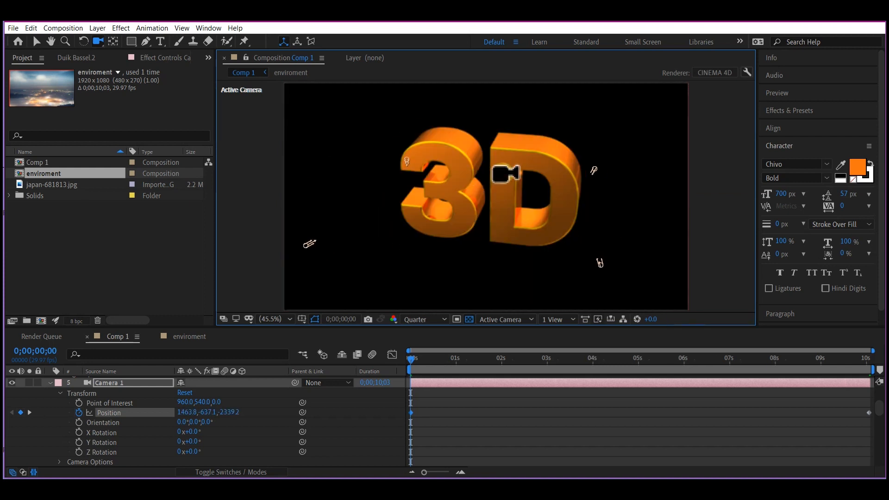
Collapse the properties of all layers in Comp 1 and clear the layer selection.
click(119, 401)
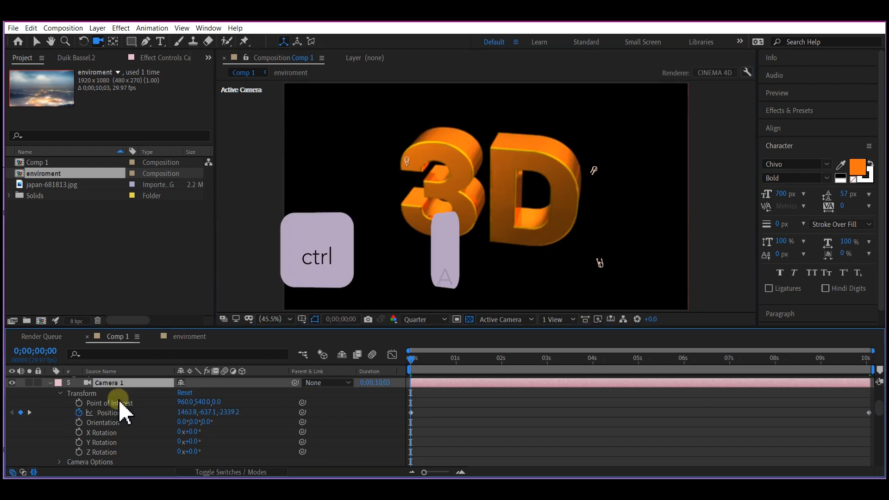
key(ctrl+a)
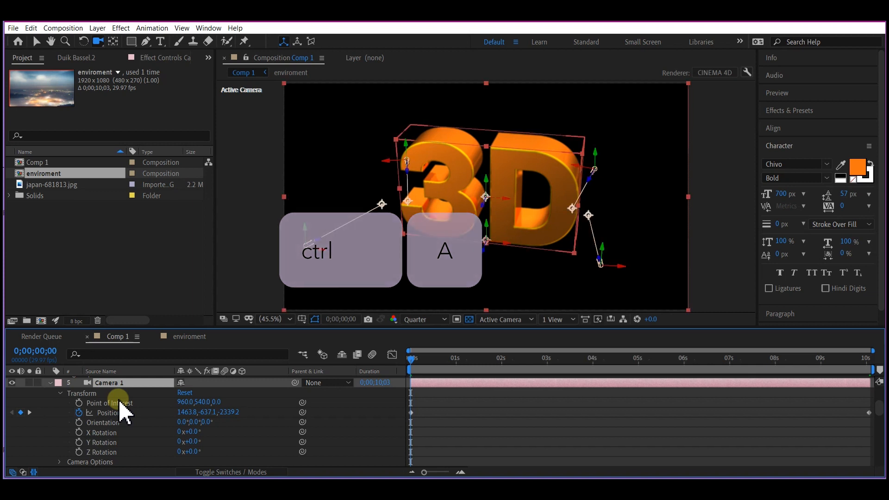
key(u)
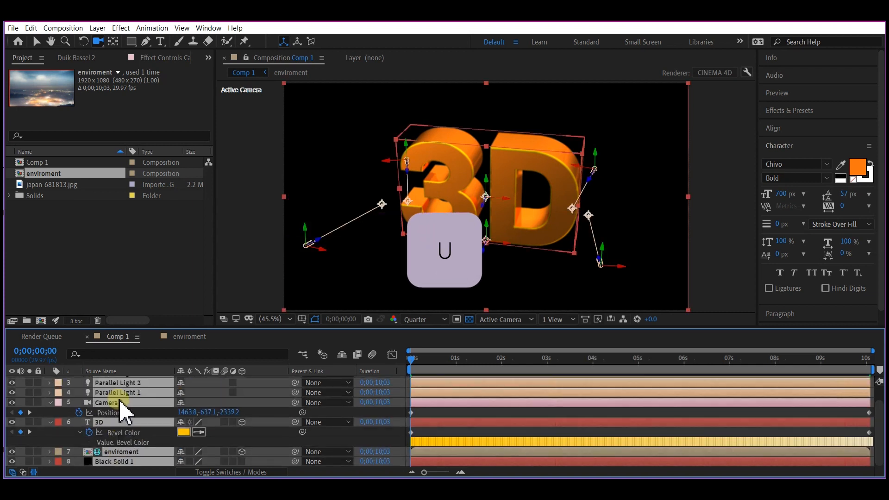
key(u)
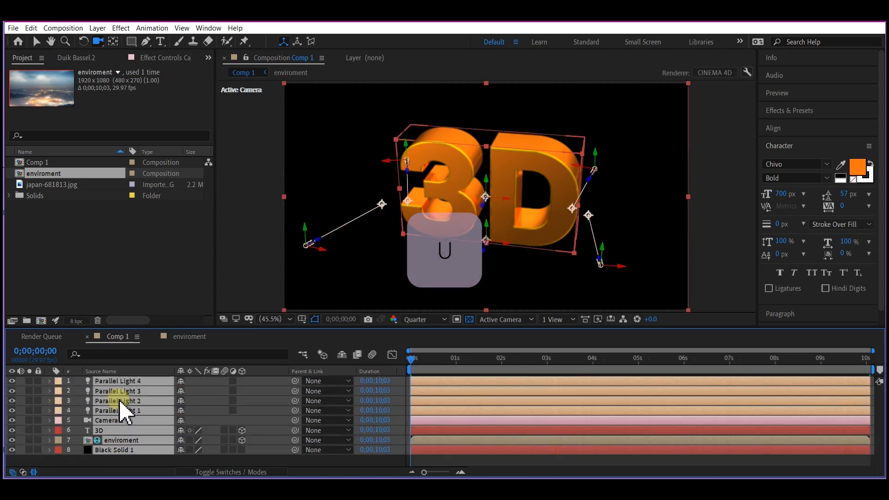
click(74, 463)
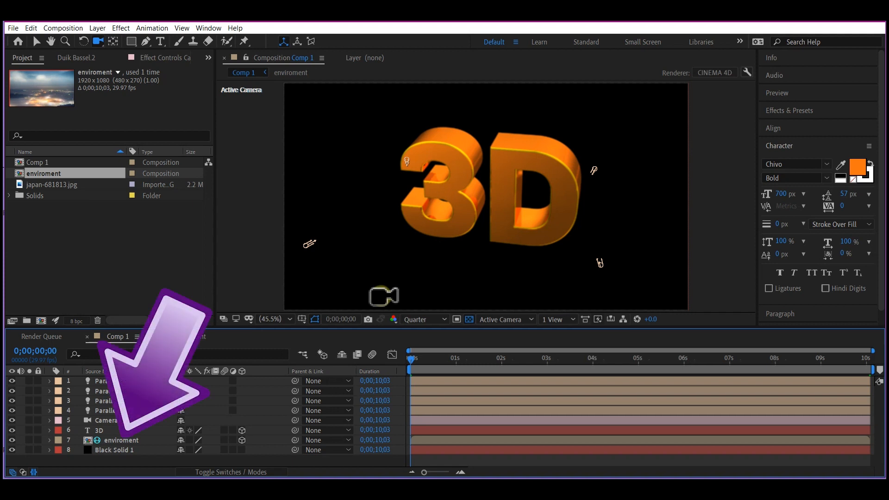
Duplicate the 3D text layer and place the copy directly beneath the original in the layer stack.
key(v)
click(99, 431)
click(99, 431)
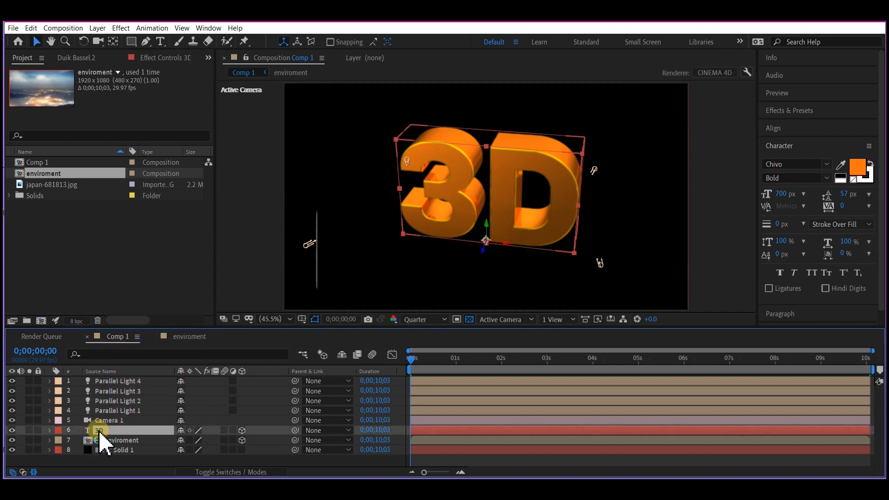
key(ctrl+d)
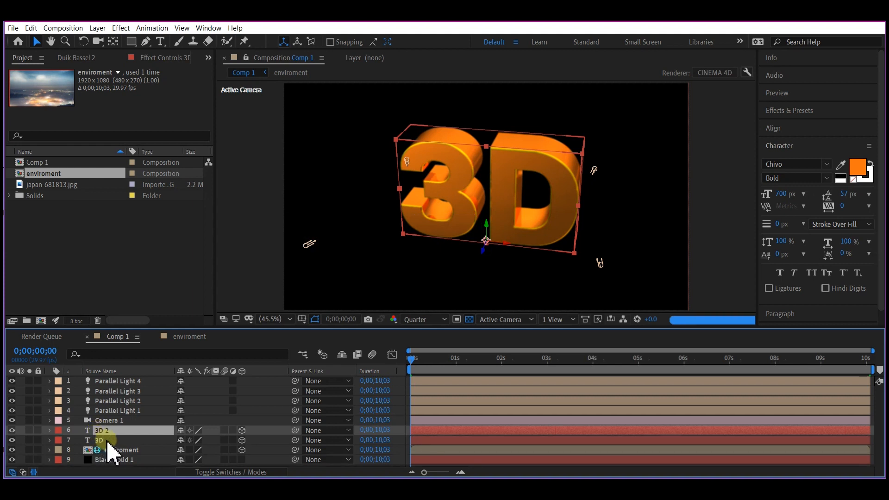
drag(119, 434, 118, 444)
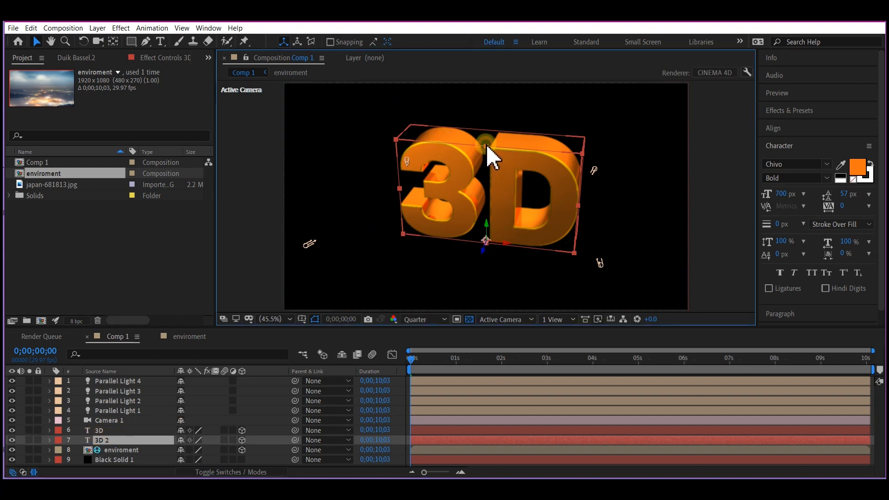
Flip the 3D 2 layer vertically into a shortened reflection under the text and set its Z position to -46.
drag(488, 146, 502, 297)
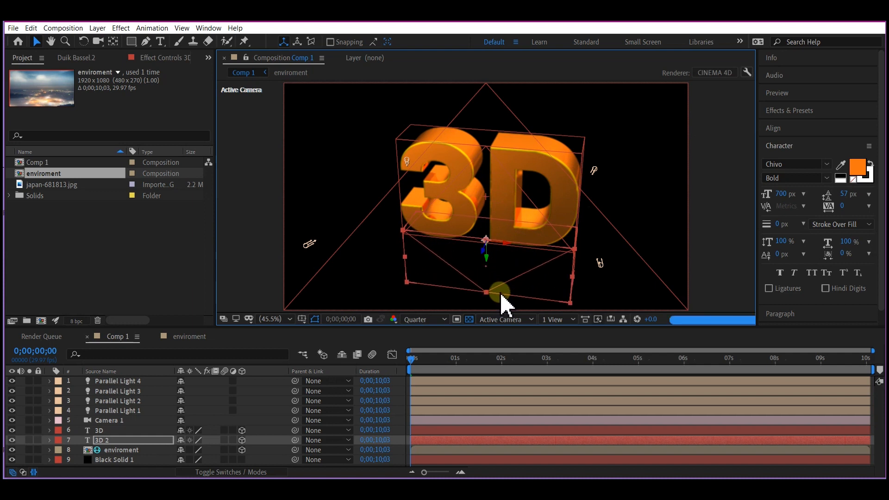
click(115, 442)
click(123, 442)
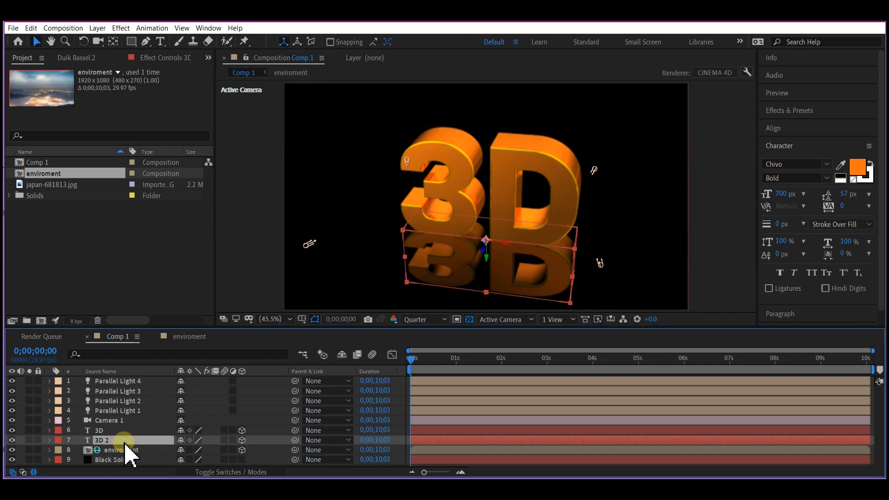
key(p)
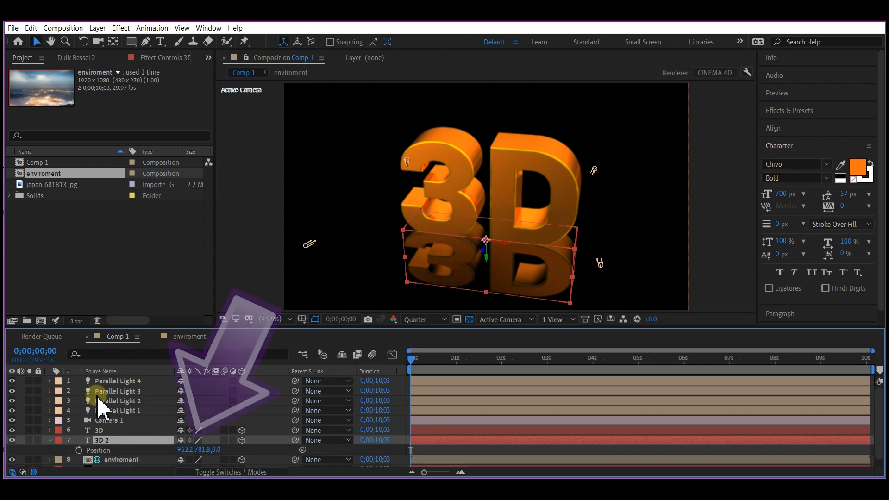
drag(218, 450, 207, 470)
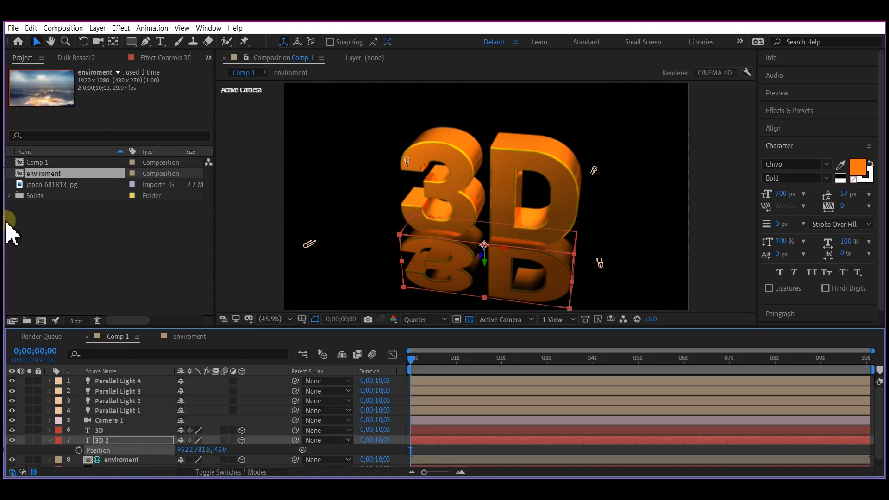
Set the opacity of the 3D 2 reflection layer to 25% and deselect it.
key(t)
click(129, 440)
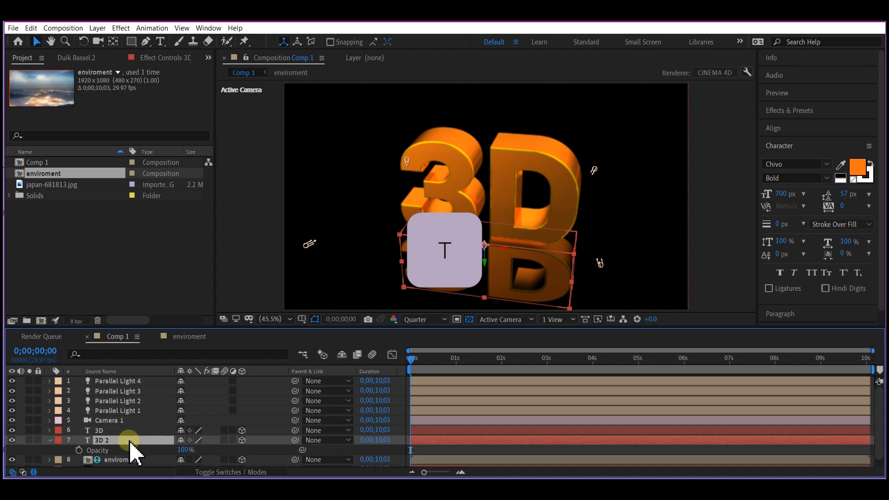
click(183, 451)
text(25)
key(Return)
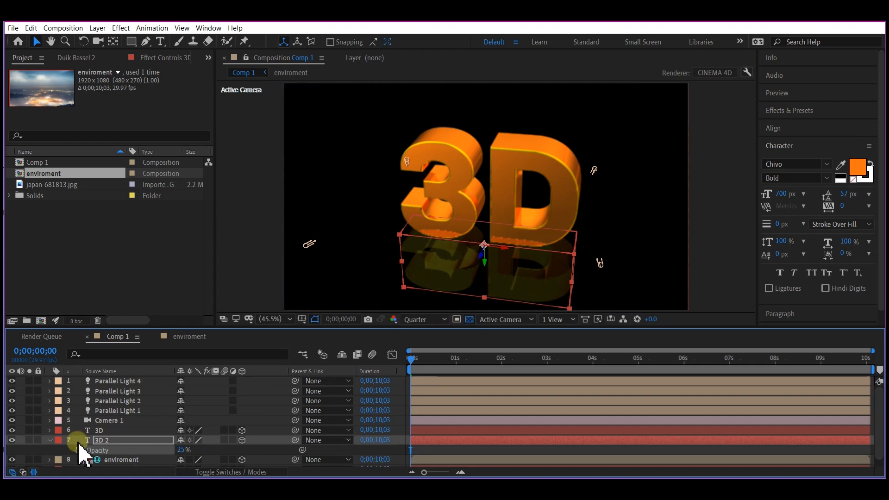
click(22, 439)
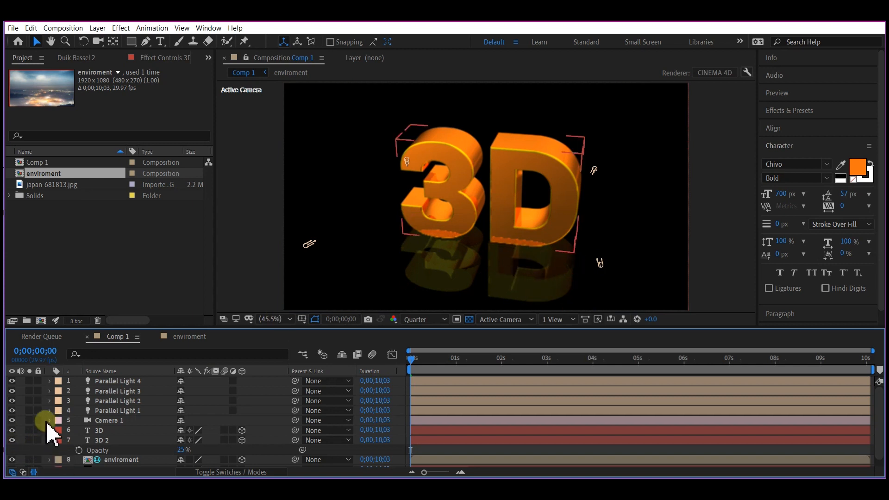
Add a new adjustment layer above Parallel Light 4.
click(114, 382)
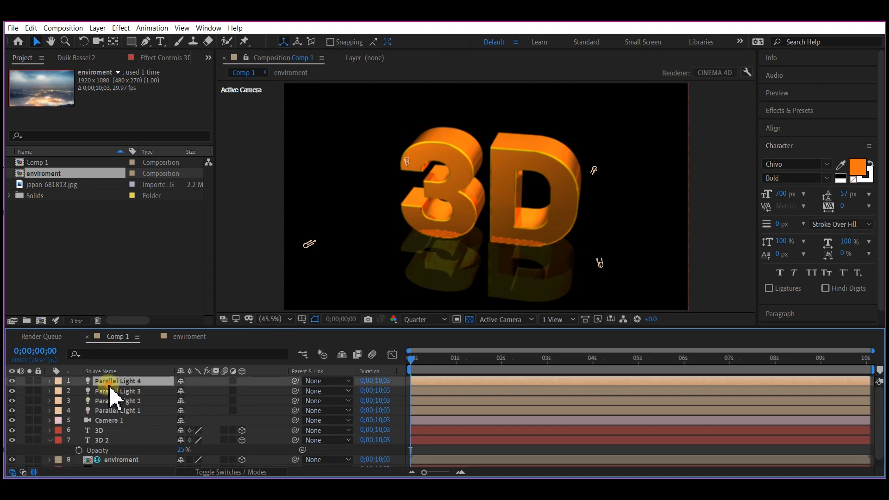
right_click(22, 419)
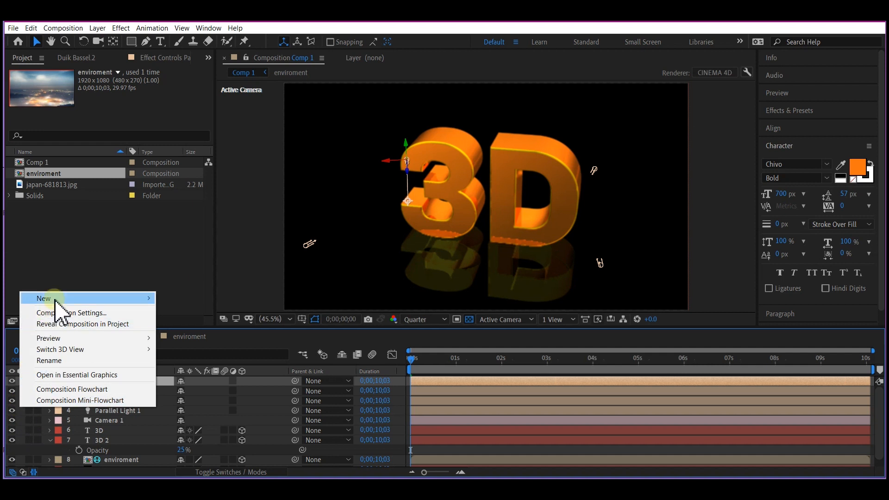
mouse_move(61, 300)
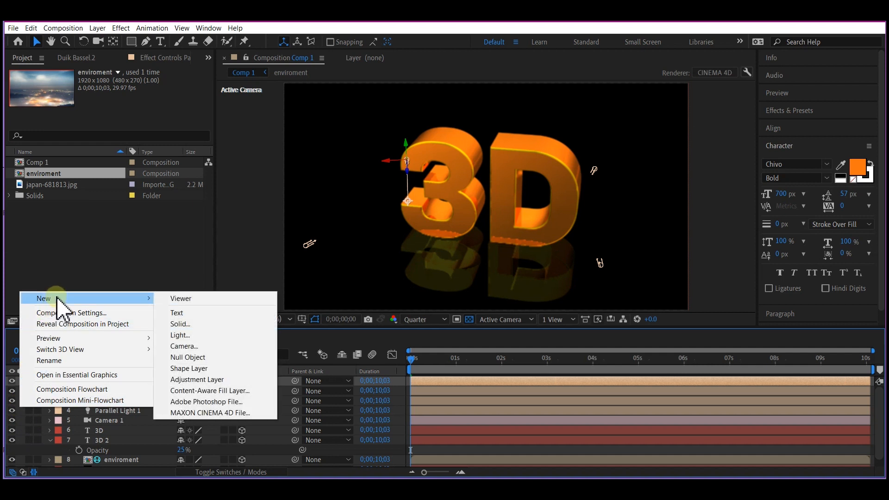
click(235, 381)
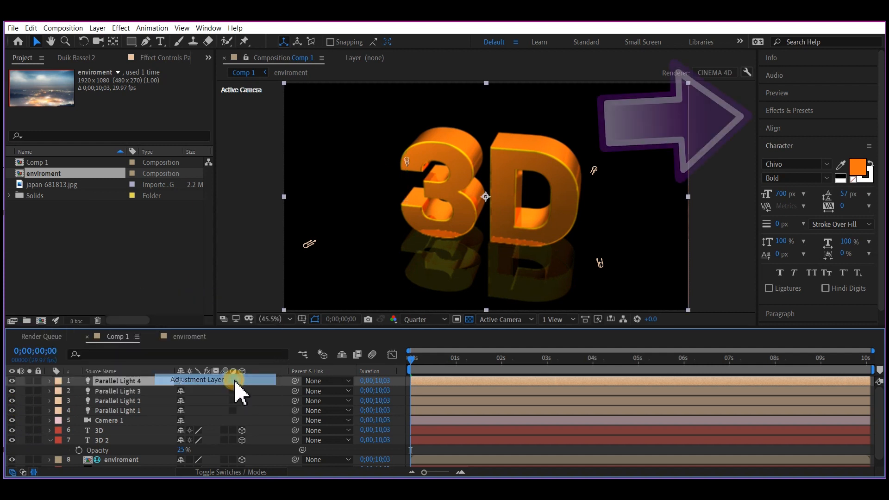
Search the effects for "curve" and apply the Curves color correction effect to Adjustment Layer 1.
click(806, 110)
click(795, 125)
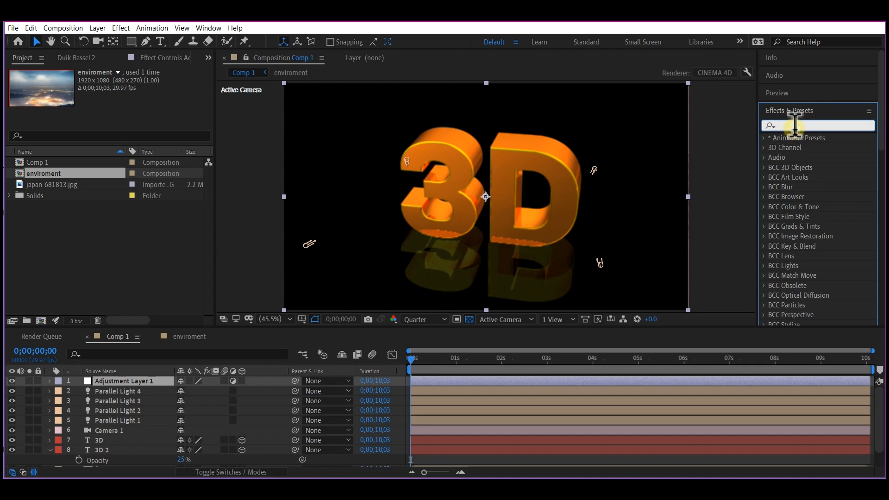
text(curve)
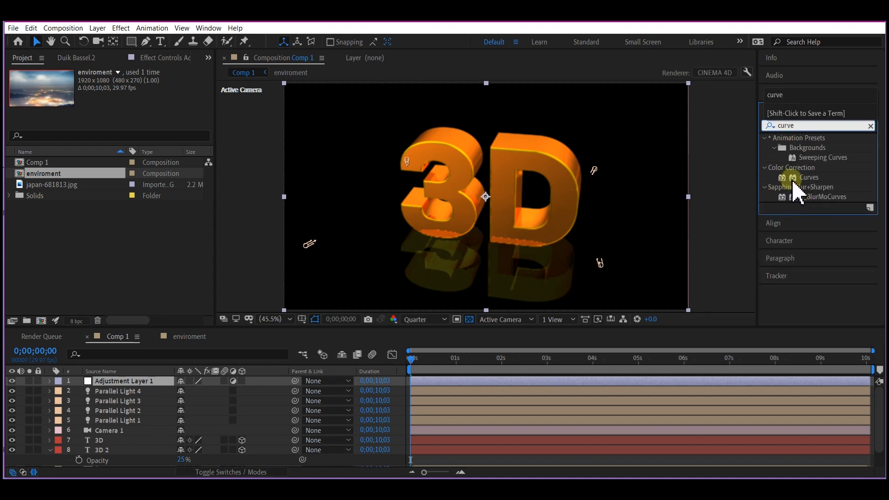
drag(794, 179, 135, 391)
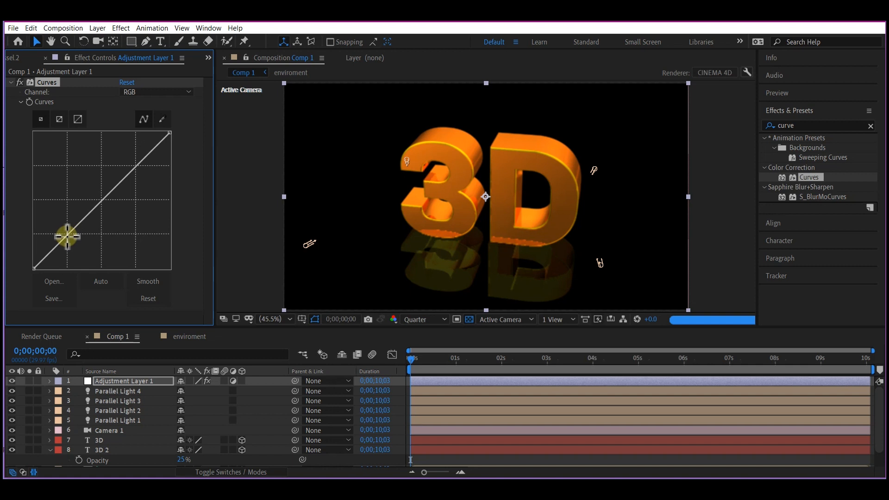
Shape the RGB curve into a gentle S for more contrast and slightly raise the Red channel's midtones.
drag(67, 237, 71, 241)
mouse_move(139, 163)
mouse_down()
mouse_move(148, 169)
mouse_move(141, 175)
mouse_move(126, 170)
mouse_up()
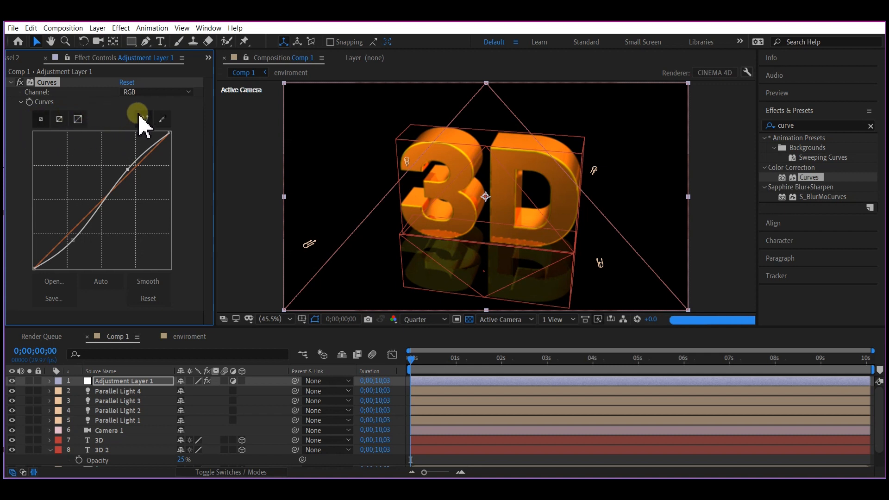
click(144, 92)
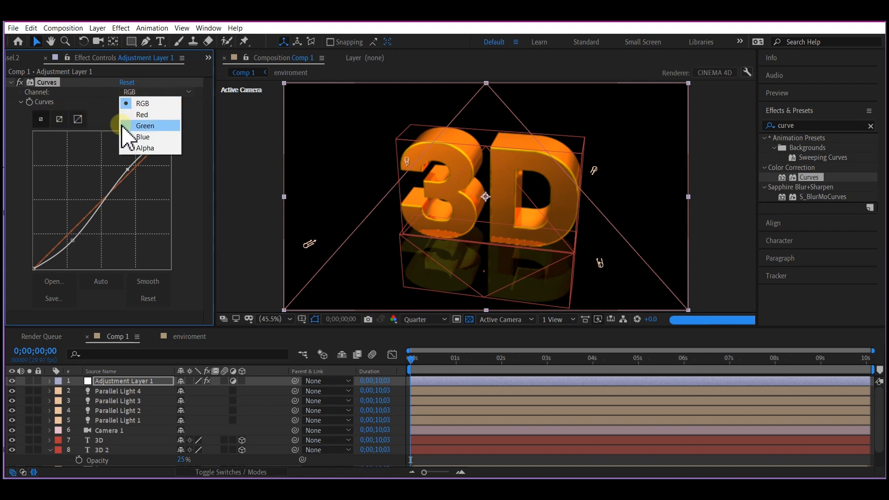
click(141, 115)
click(97, 205)
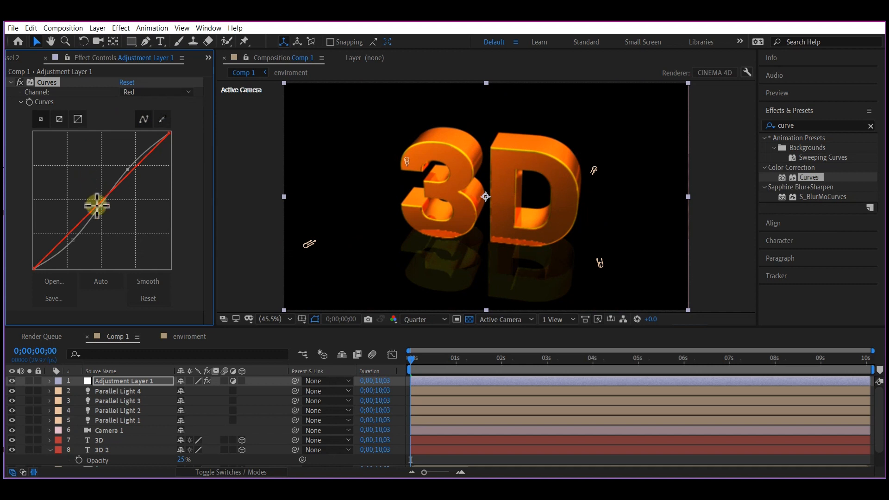
drag(98, 205, 95, 200)
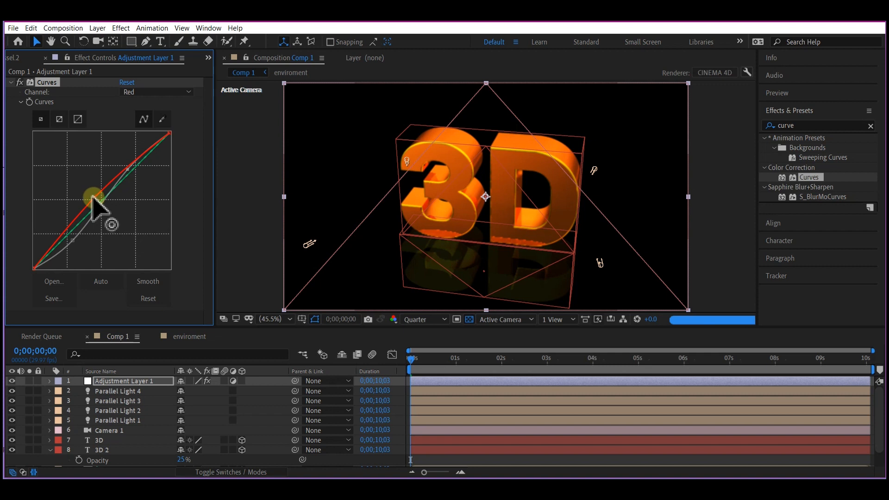
drag(92, 197, 92, 199)
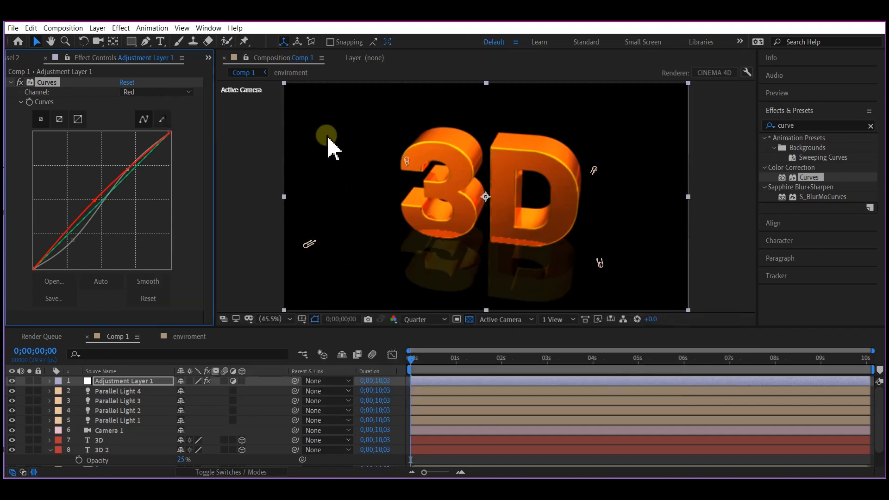
Select the 3D 2 reflection layer in the timeline.
scroll(111, 430, down, 1)
click(104, 433)
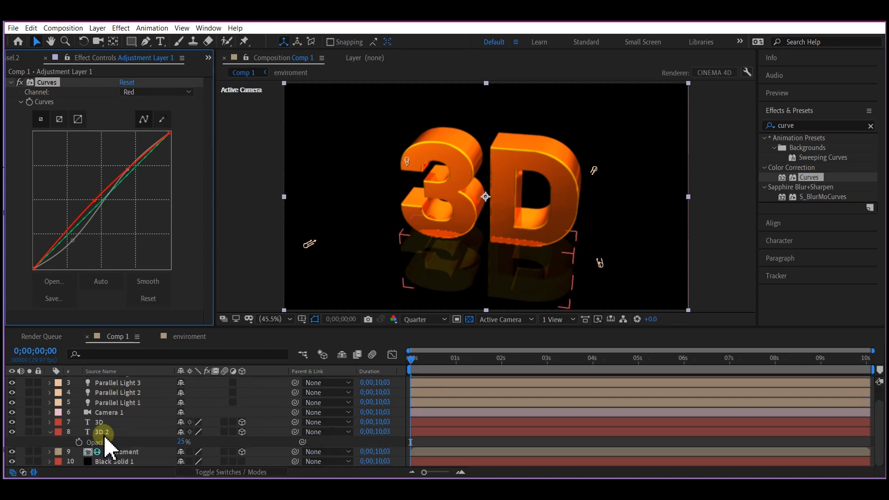